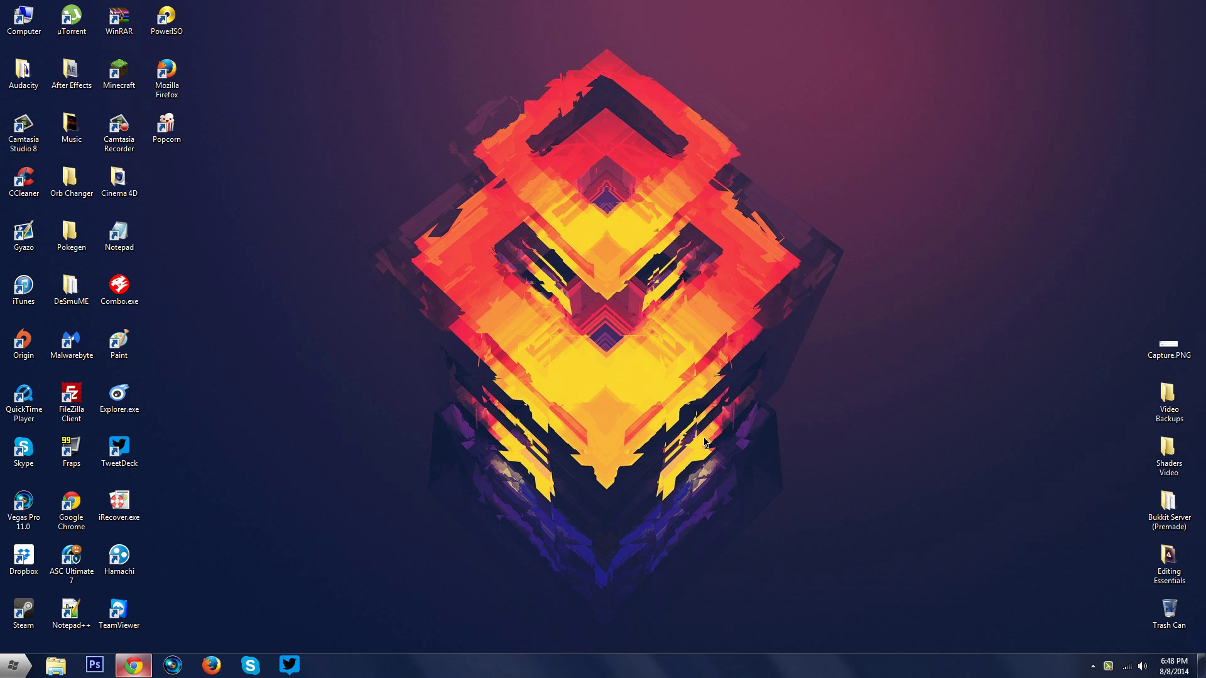
Switch to Chrome and download the 1.7.10-Latest Forge installer, saving forge-1.7.10-10.13.0.1199-installer.jar to the Desktop
click(138, 666)
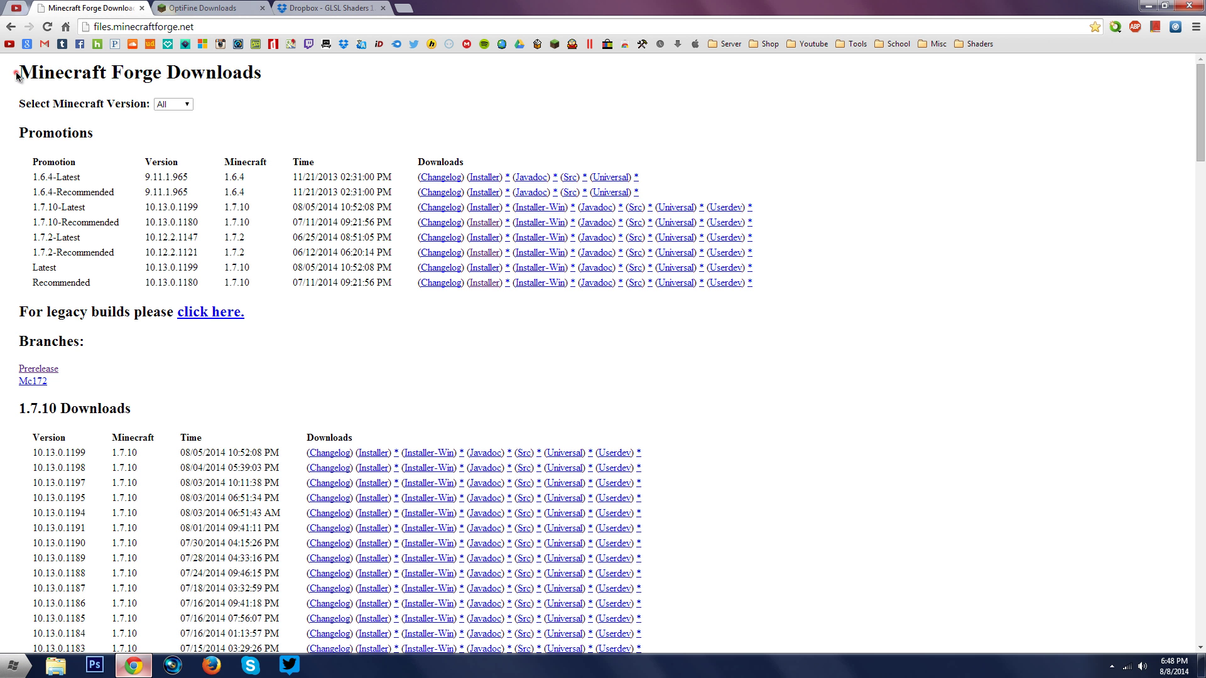
drag(17, 72, 158, 75)
click(158, 75)
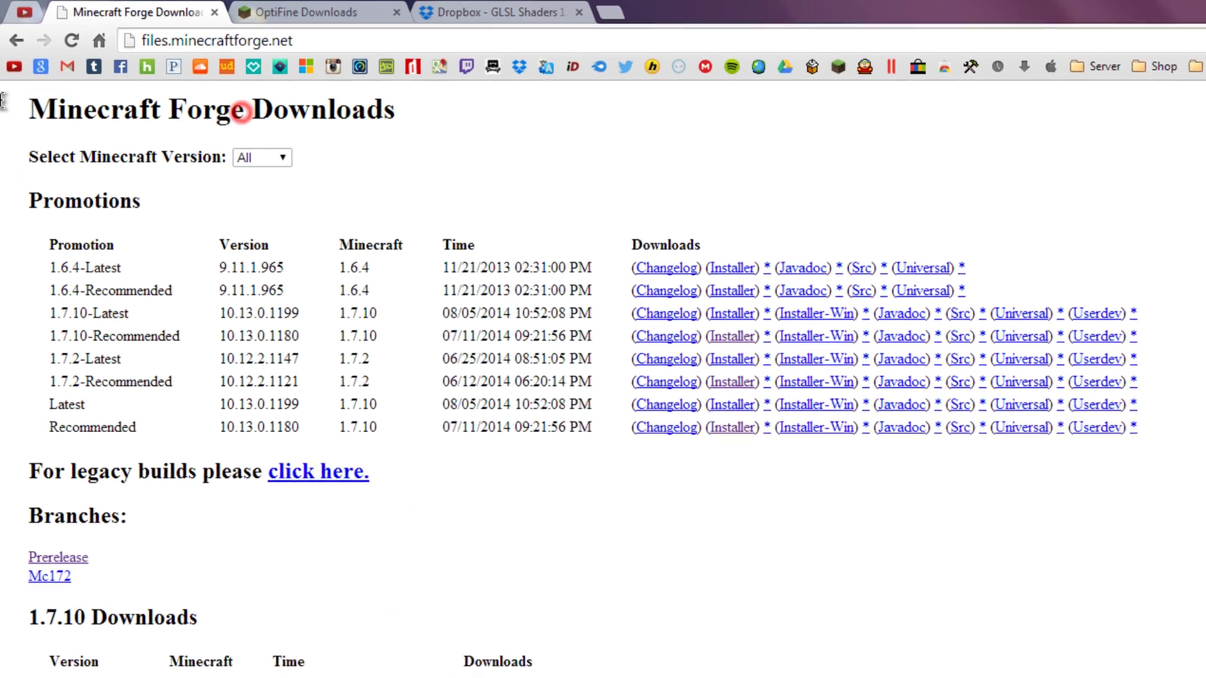
click(503, 171)
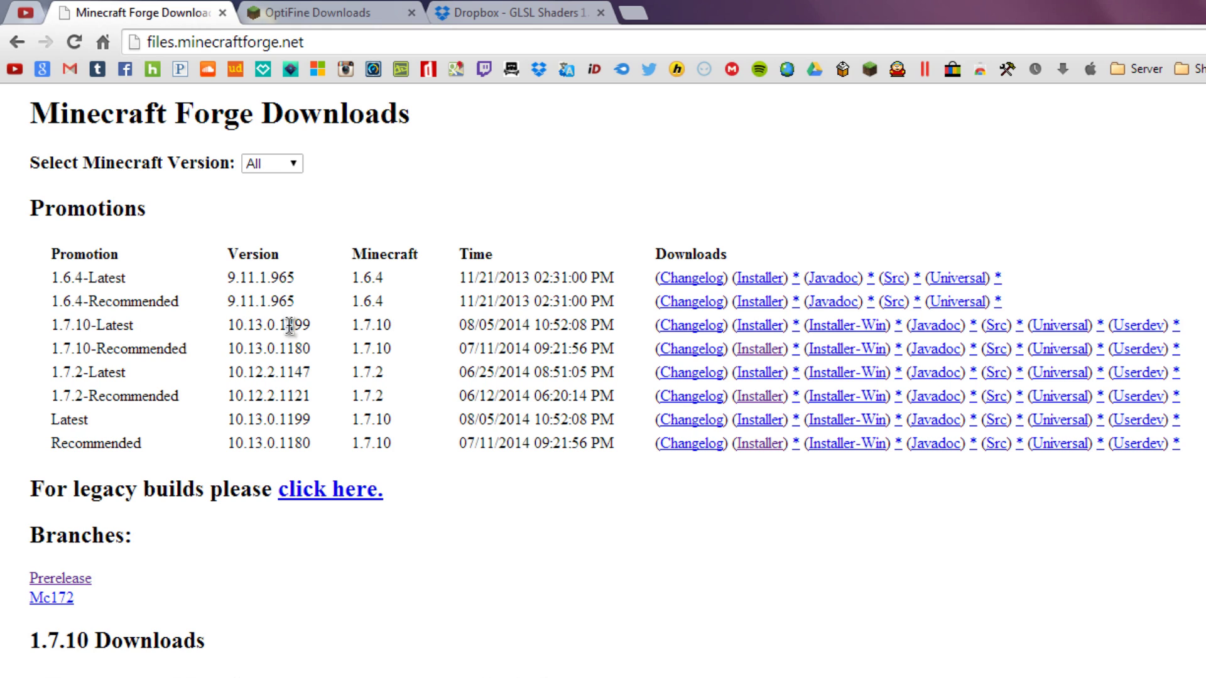
click(794, 326)
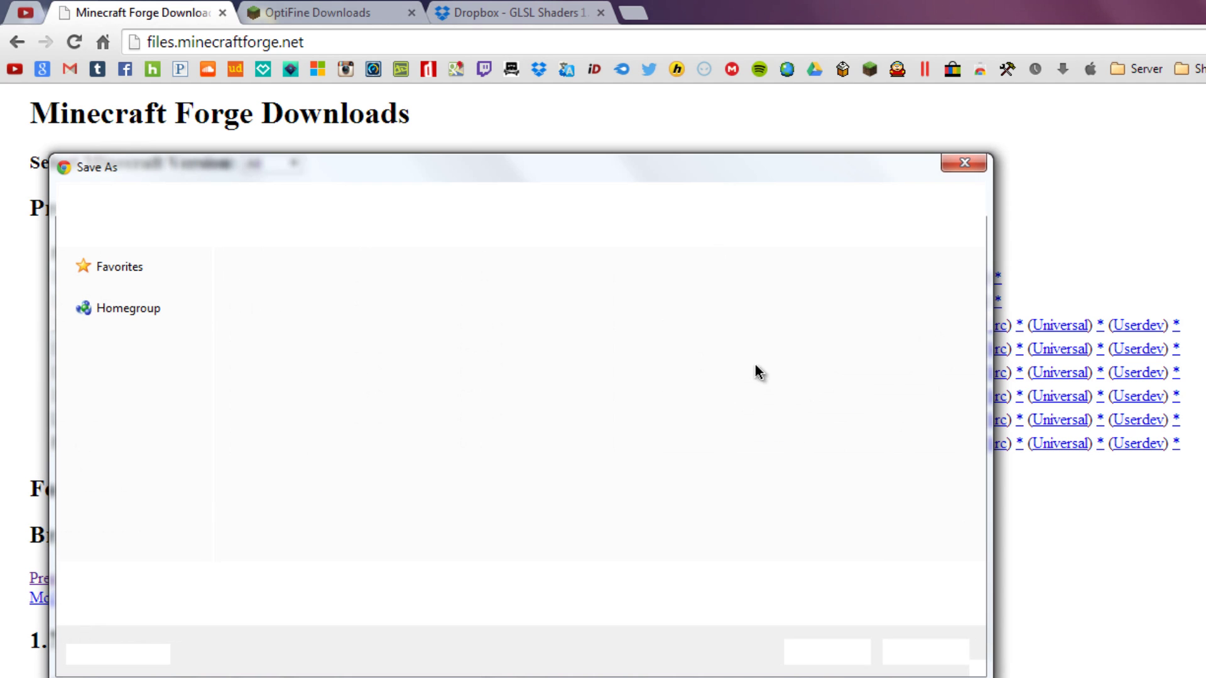
drag(397, 169, 502, 218)
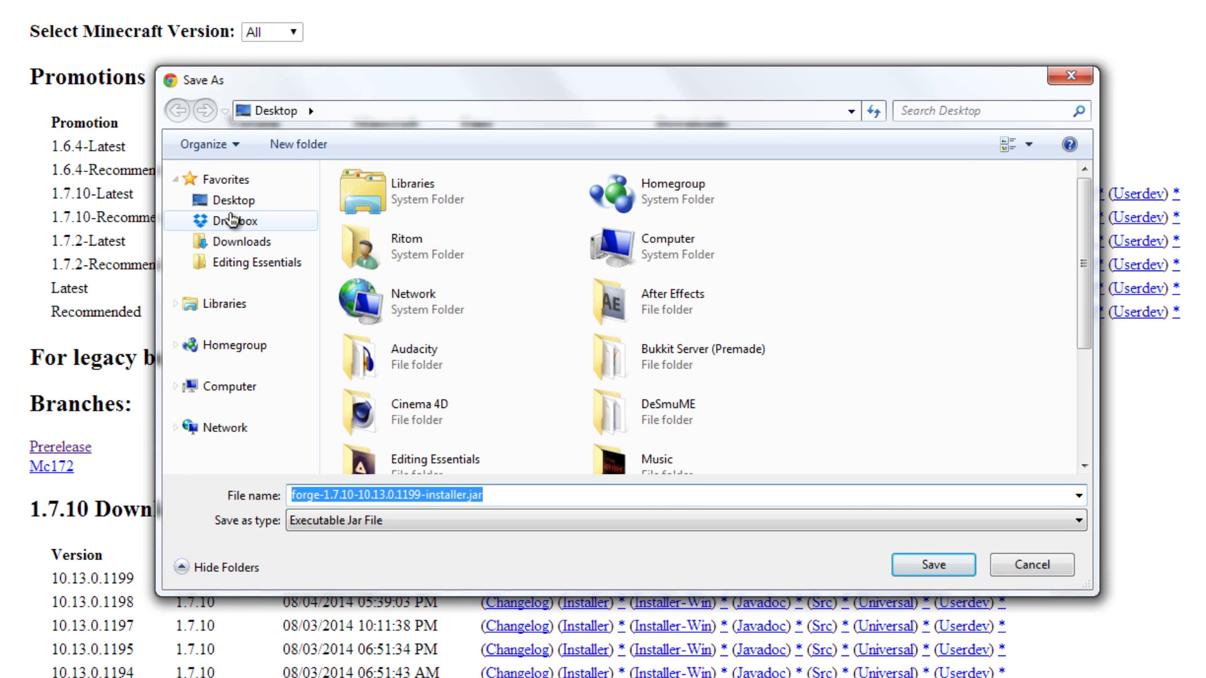
click(237, 226)
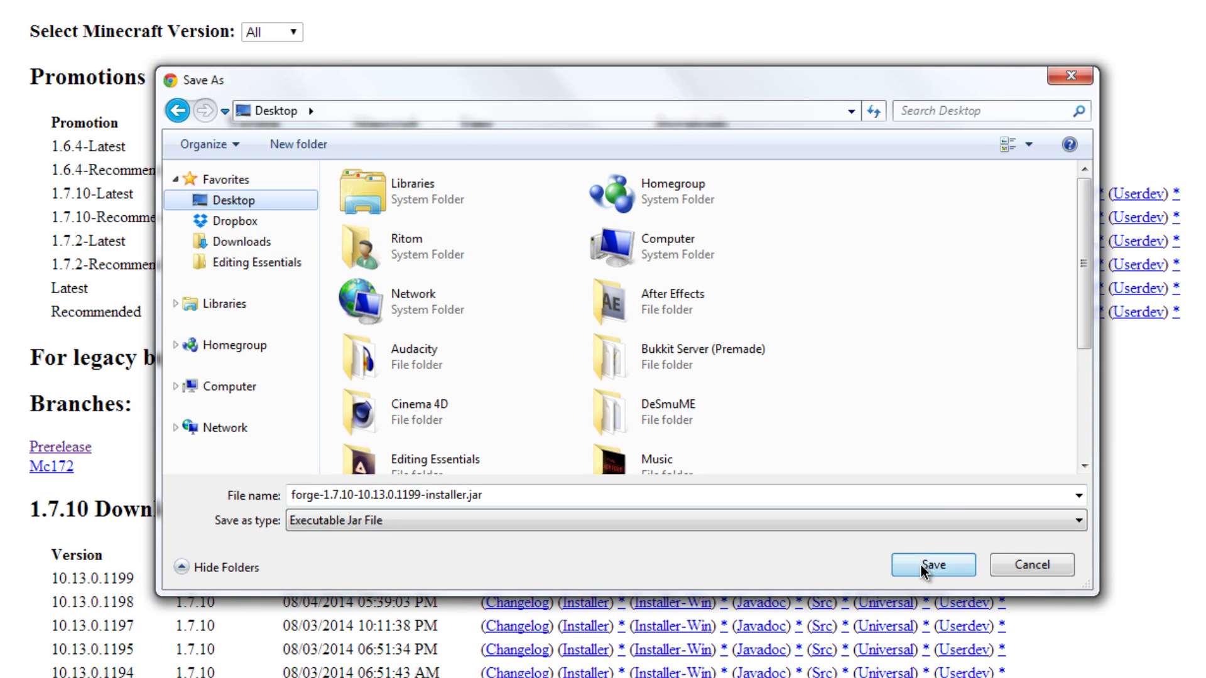
click(948, 572)
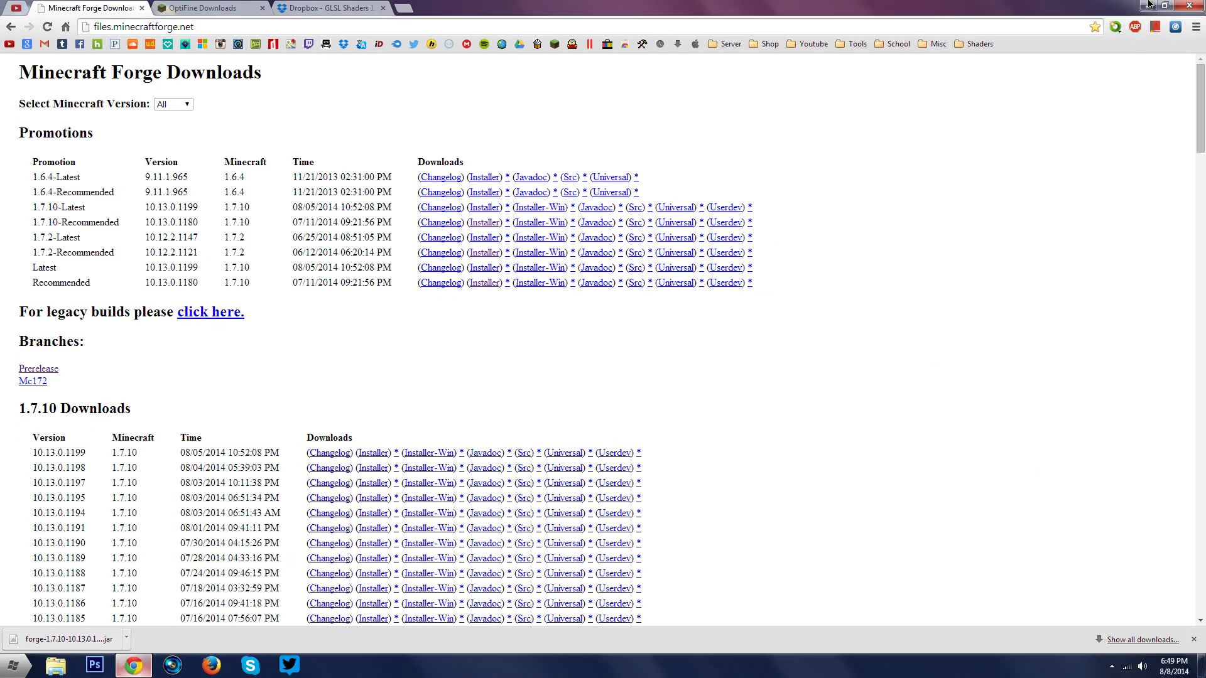
Minimize the browser and move the downloaded Forge installer file to an empty area of the desktop
click(1148, 6)
drag(153, 182, 300, 235)
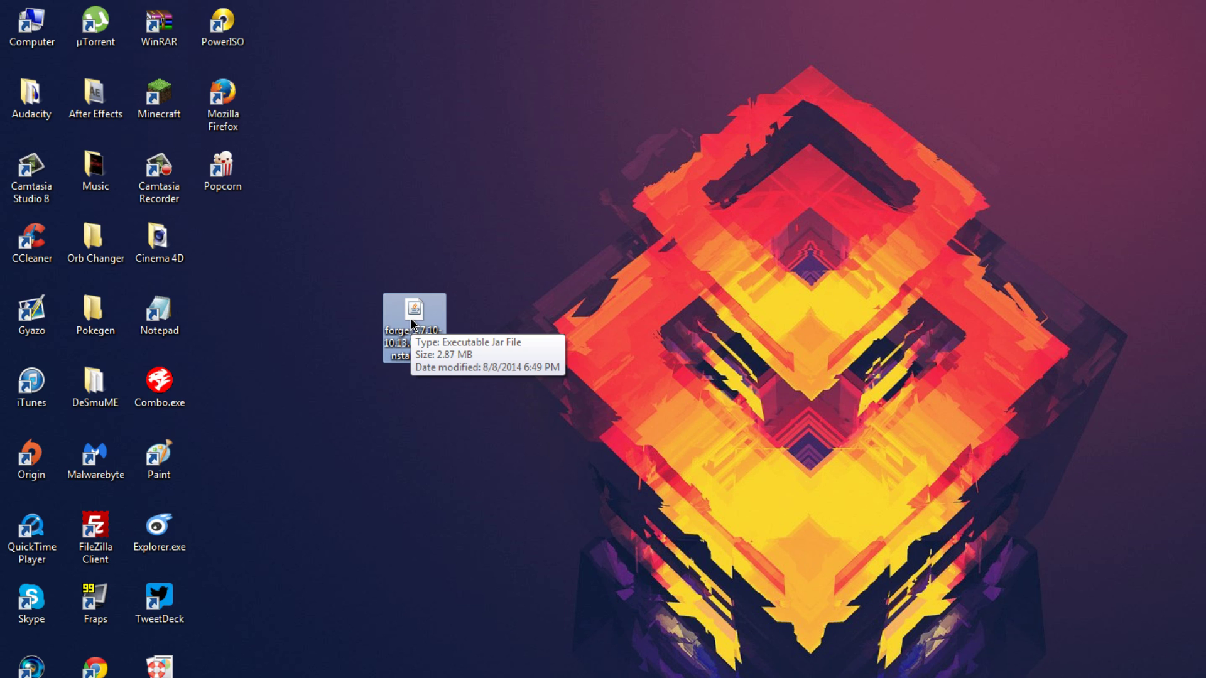
right_click(411, 321)
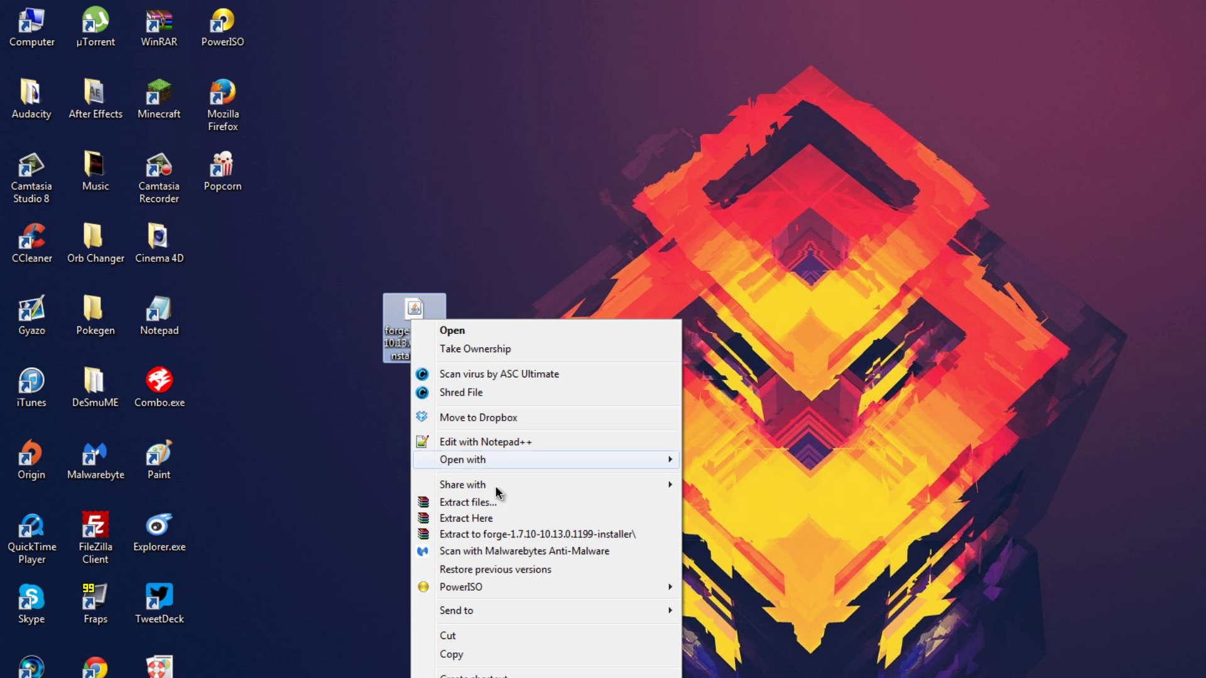
mouse_move(500, 465)
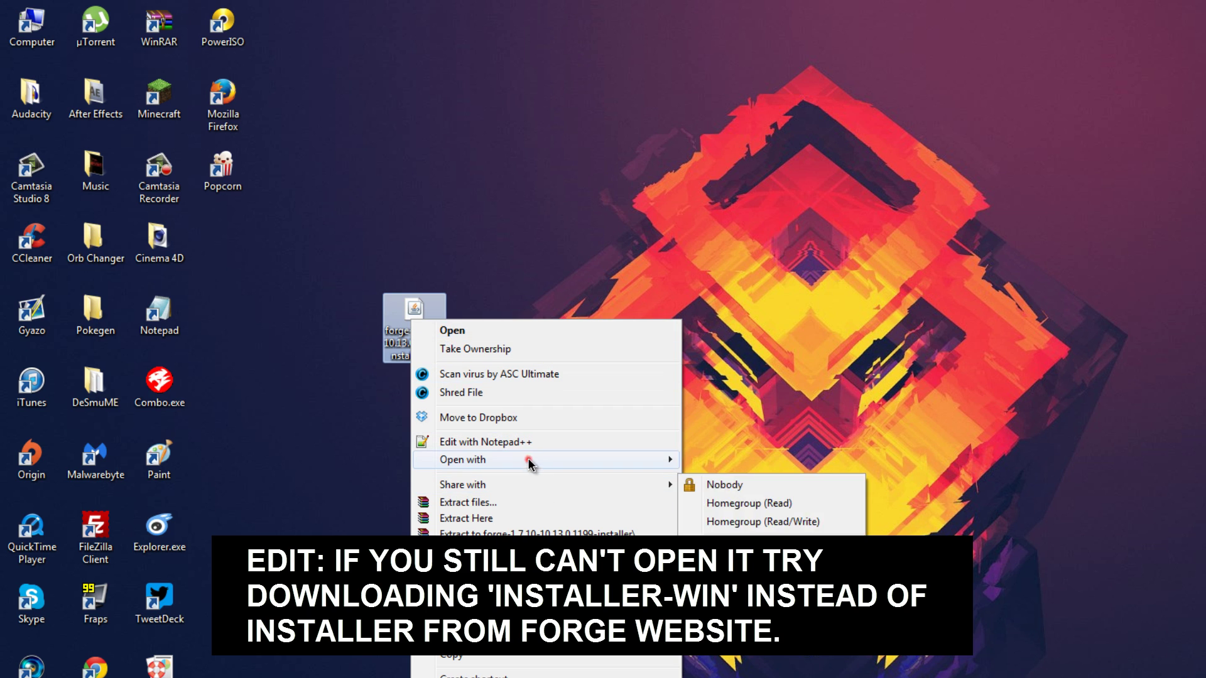
click(709, 373)
Run the Forge installer, install the client into the .minecraft folder, and dismiss the completion message
click(421, 323)
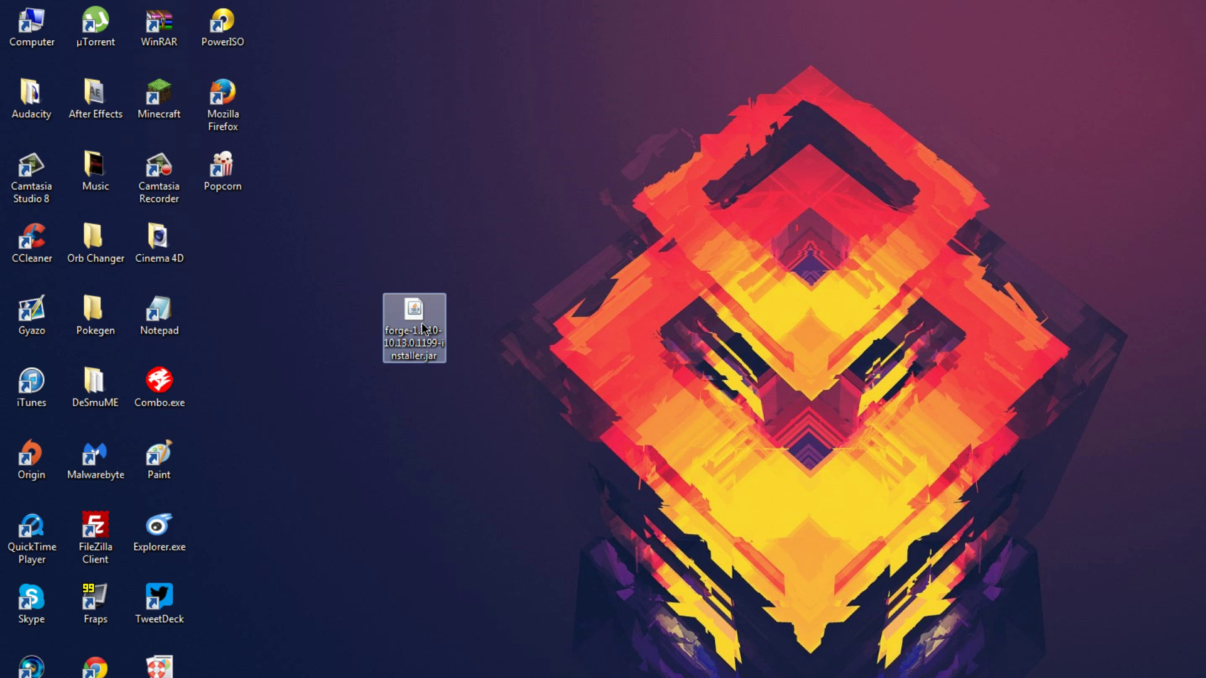
click(592, 346)
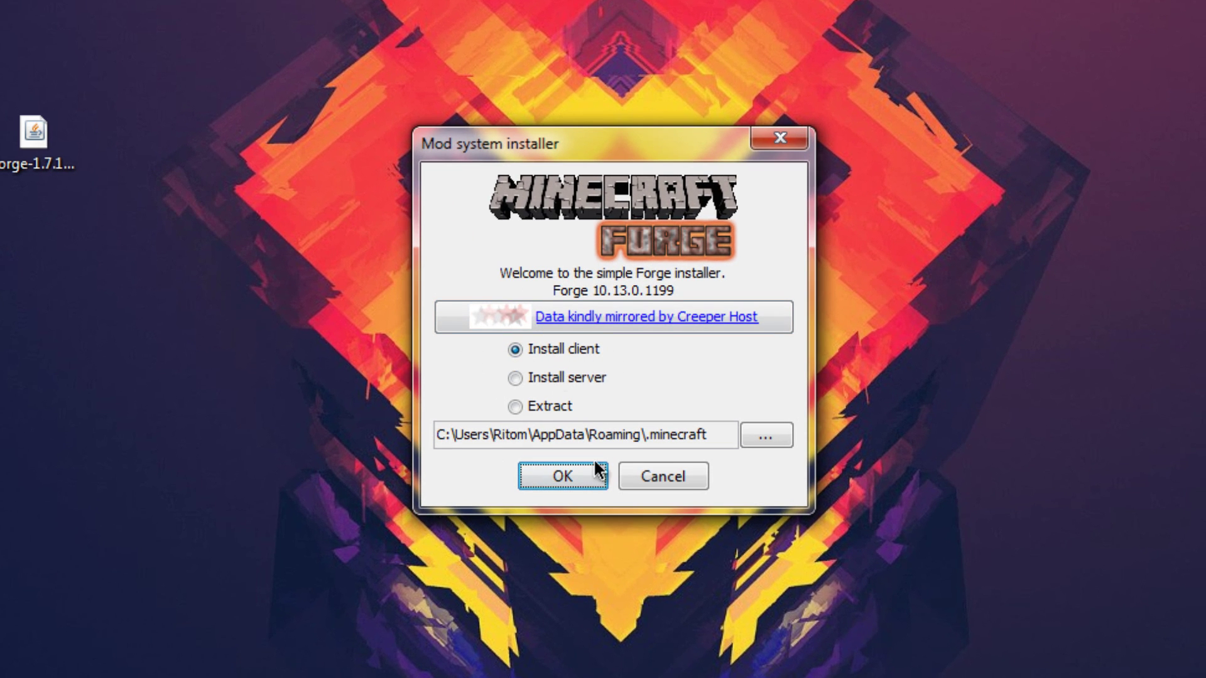
click(564, 478)
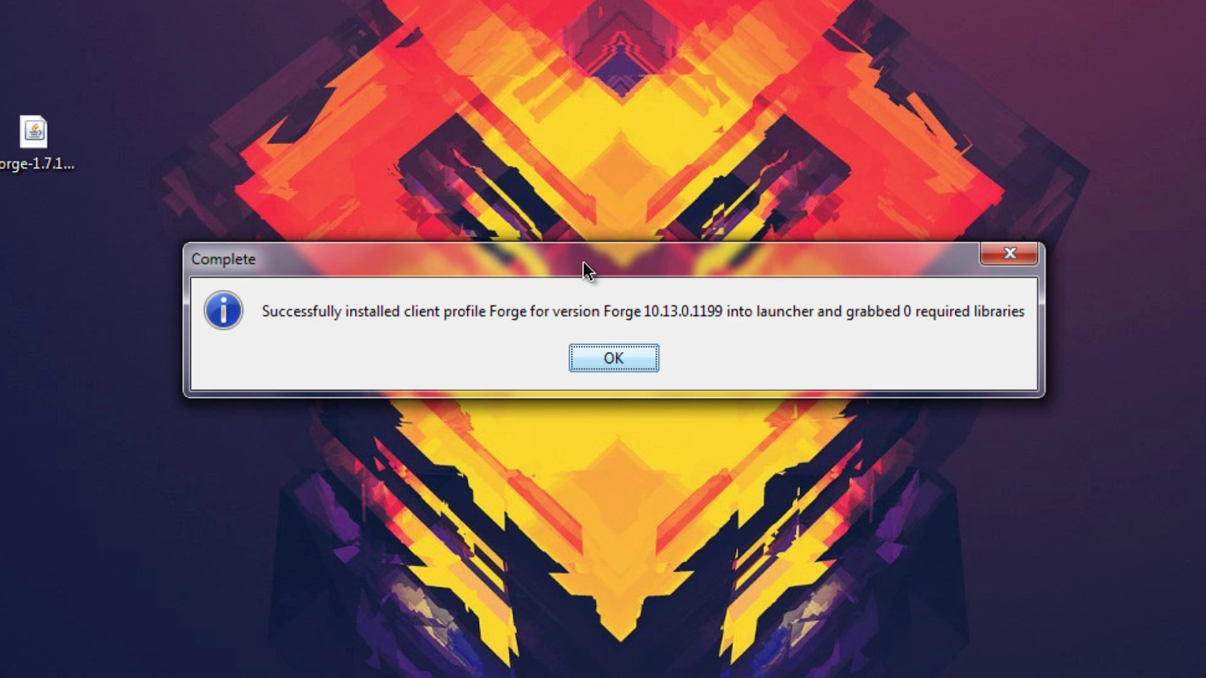
drag(586, 265, 591, 277)
click(624, 369)
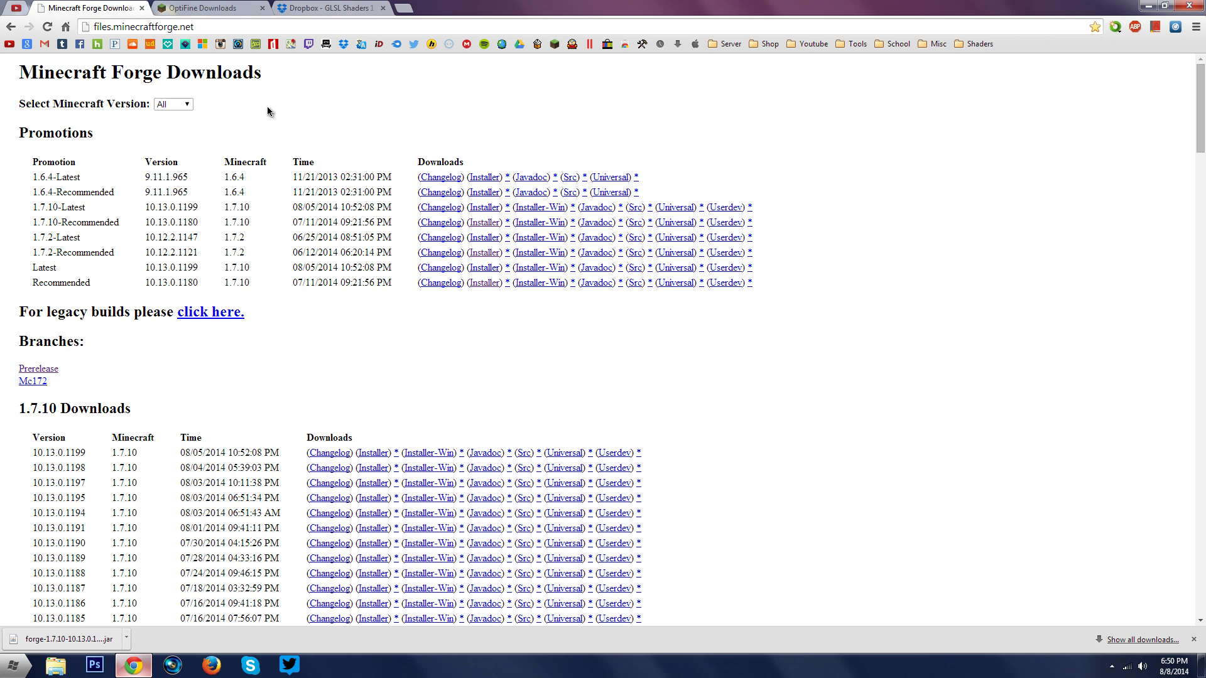
Download OptiFine 1.7.10 HD A4 from its mirror link on the OptiFine downloads page, saving OptiFine_1.7.10_HD_A4.jar to the Desktop
click(202, 7)
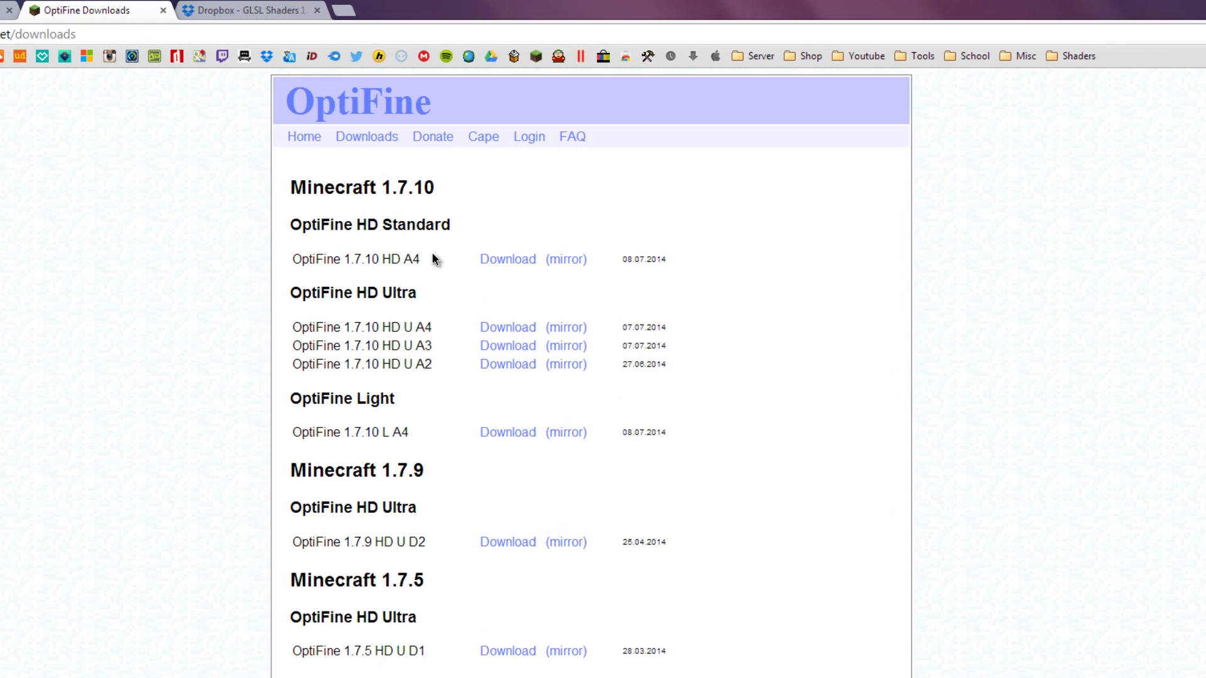
drag(325, 238, 454, 242)
click(454, 242)
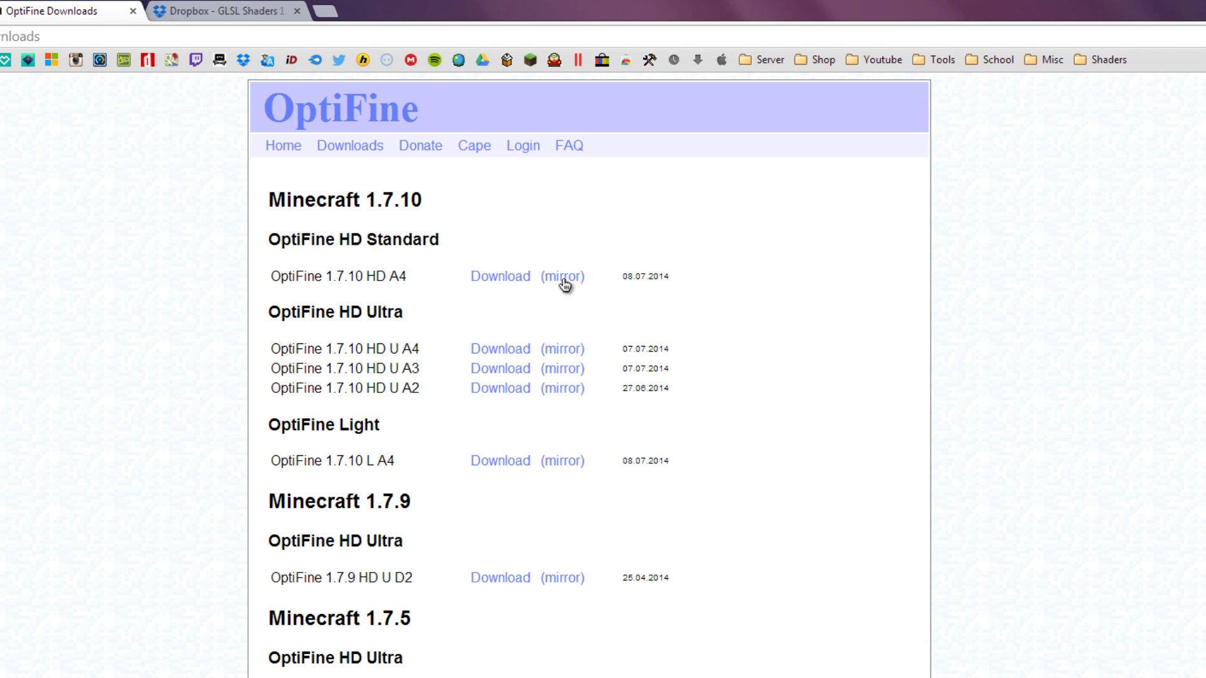
click(570, 279)
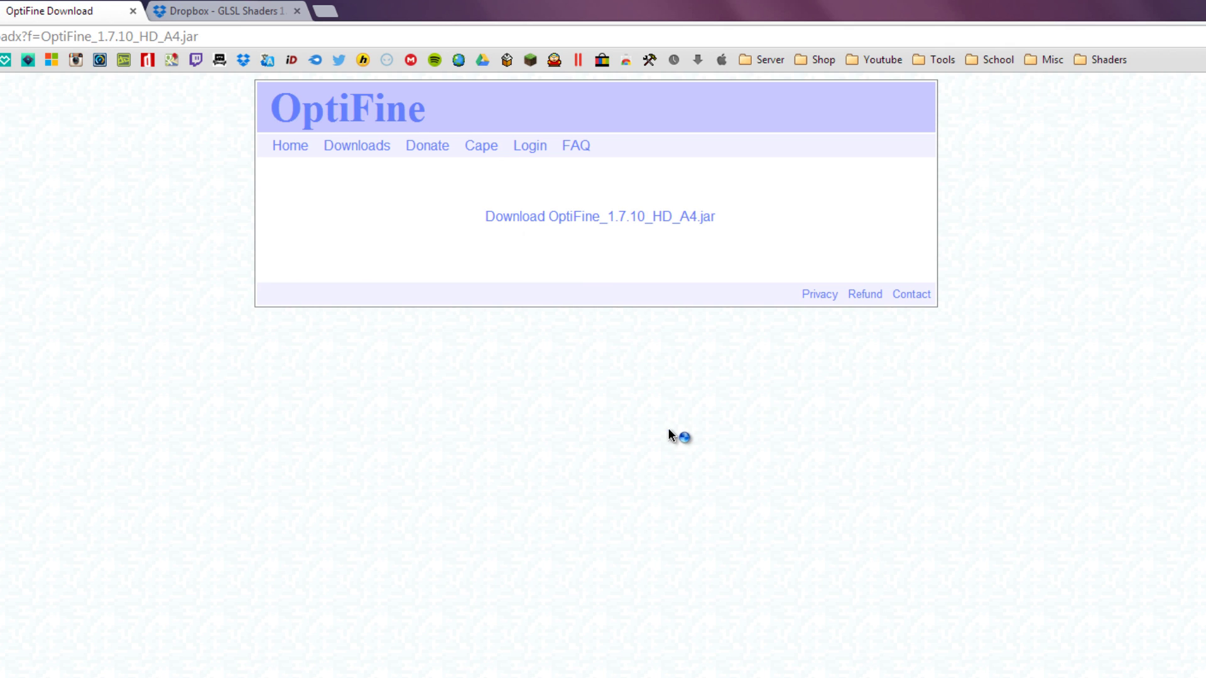
click(591, 217)
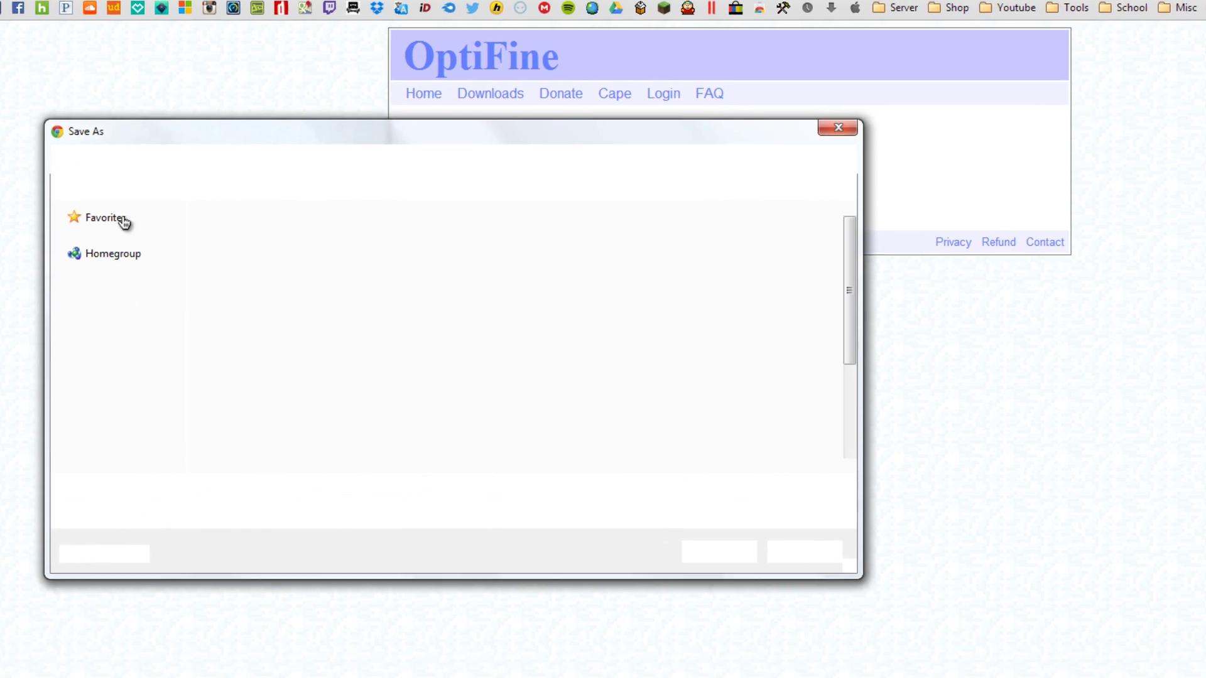
click(147, 221)
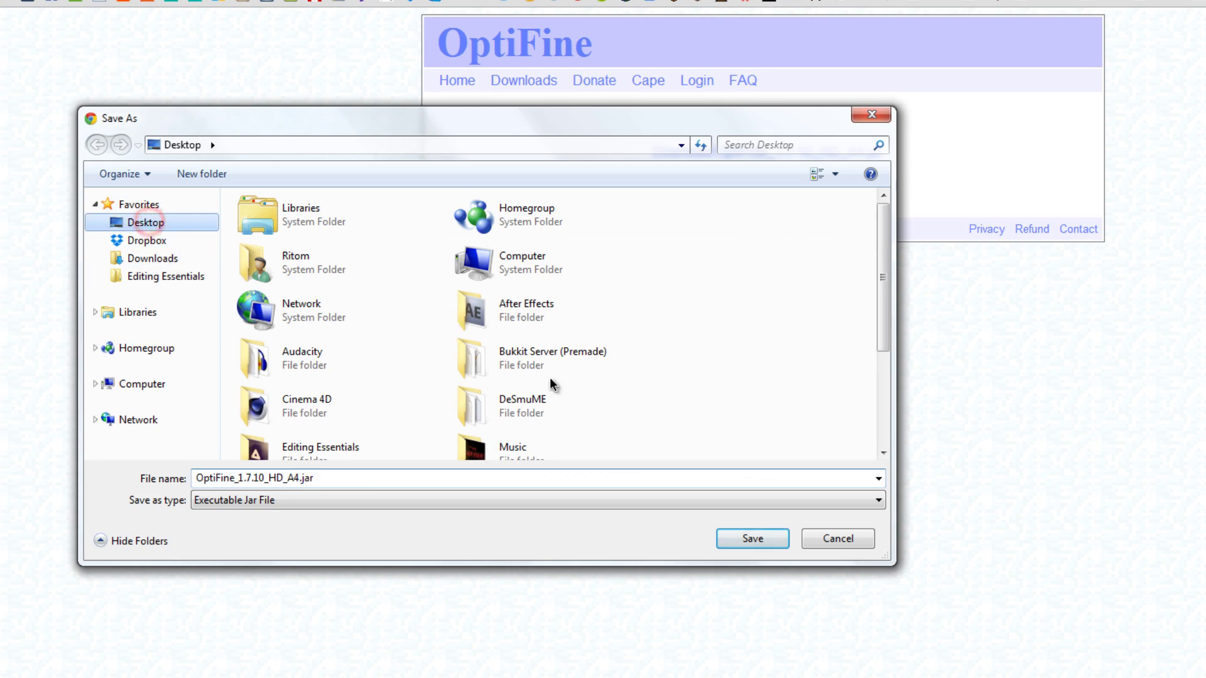
click(758, 542)
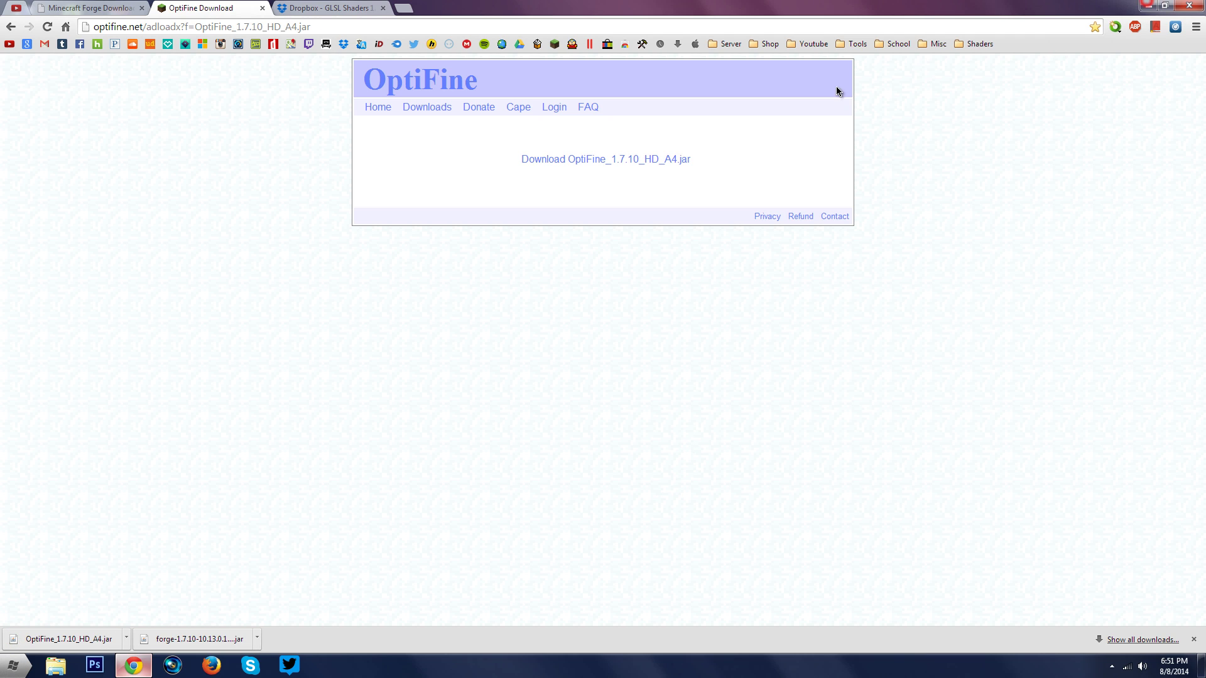
Show the desktop and move the OptiFine jar next to the Forge installer file
key(super+d)
drag(183, 183, 352, 186)
click(409, 187)
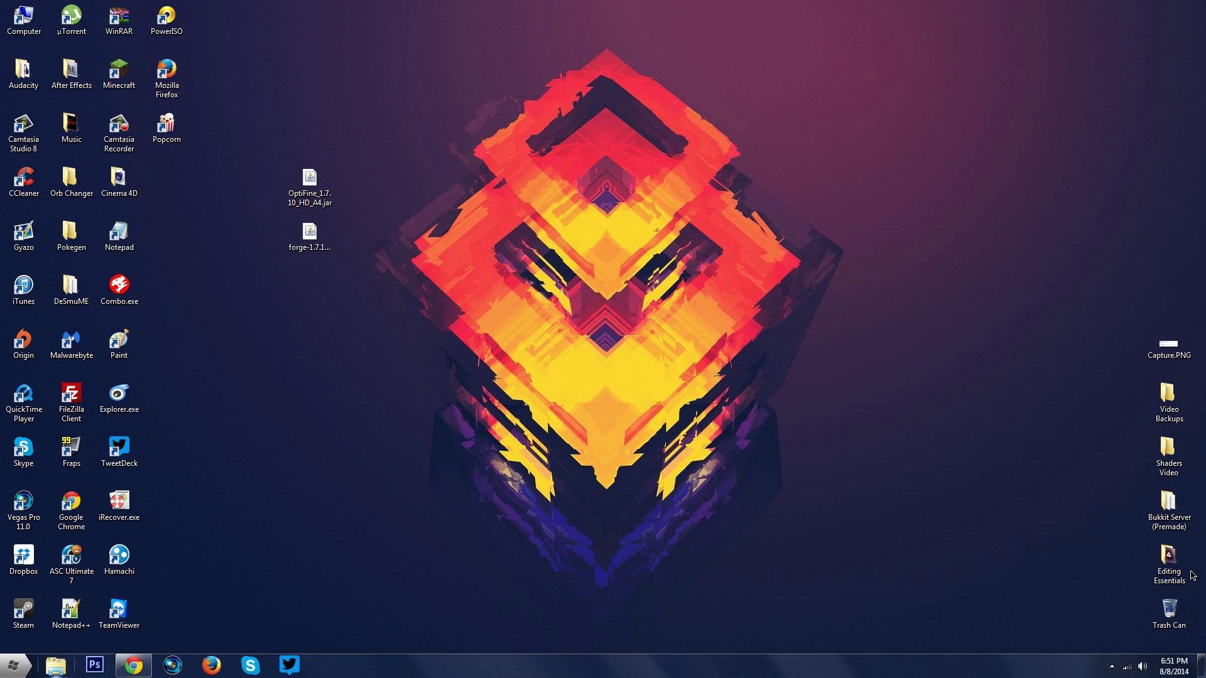
Open a Windows Explorer window, go to %appdata%, and open the .minecraft folder
click(55, 670)
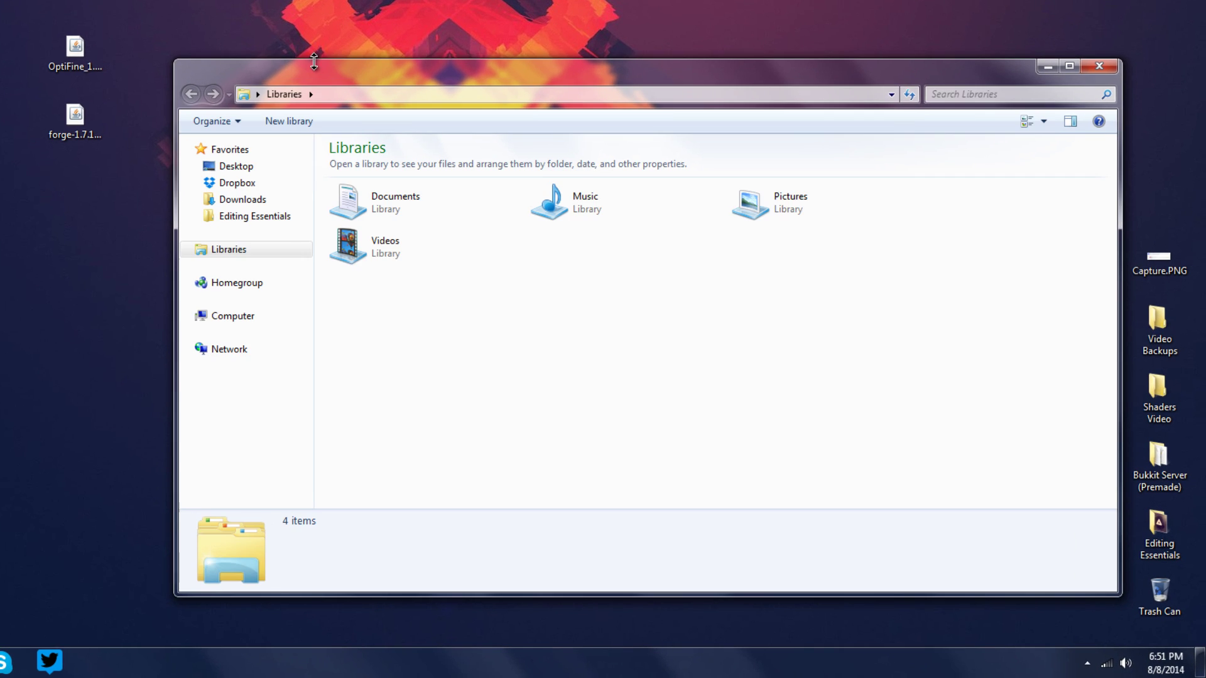
drag(497, 194, 460, 193)
drag(266, 65, 234, 60)
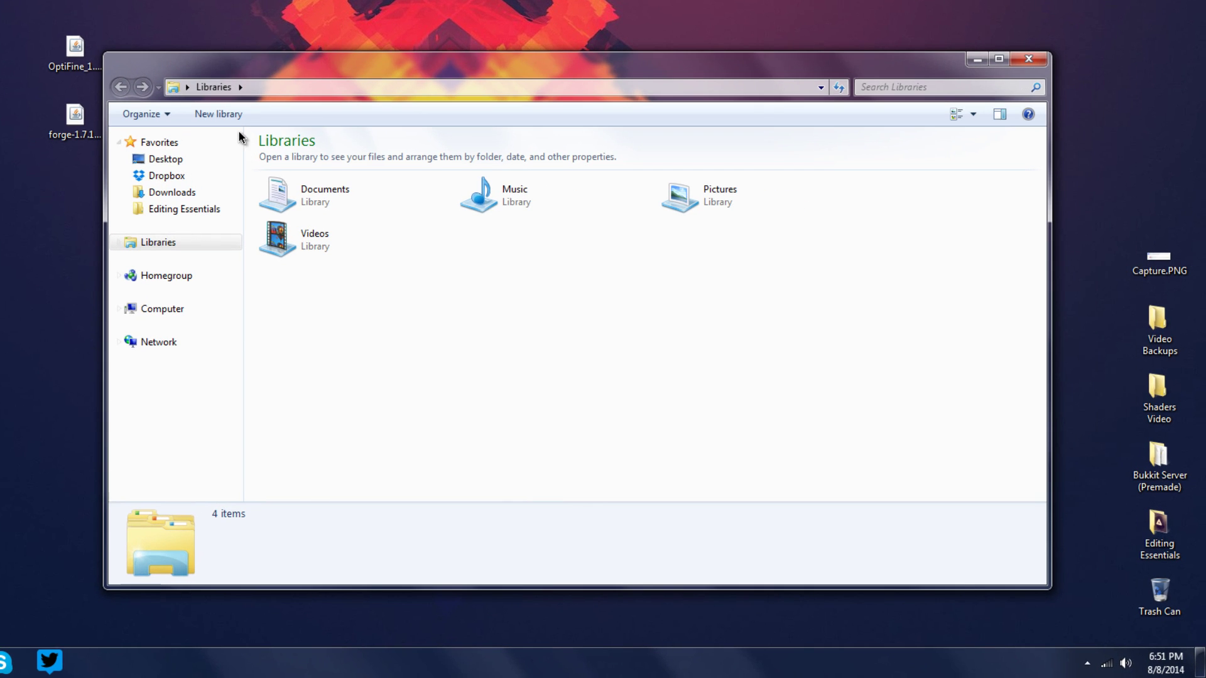
click(273, 92)
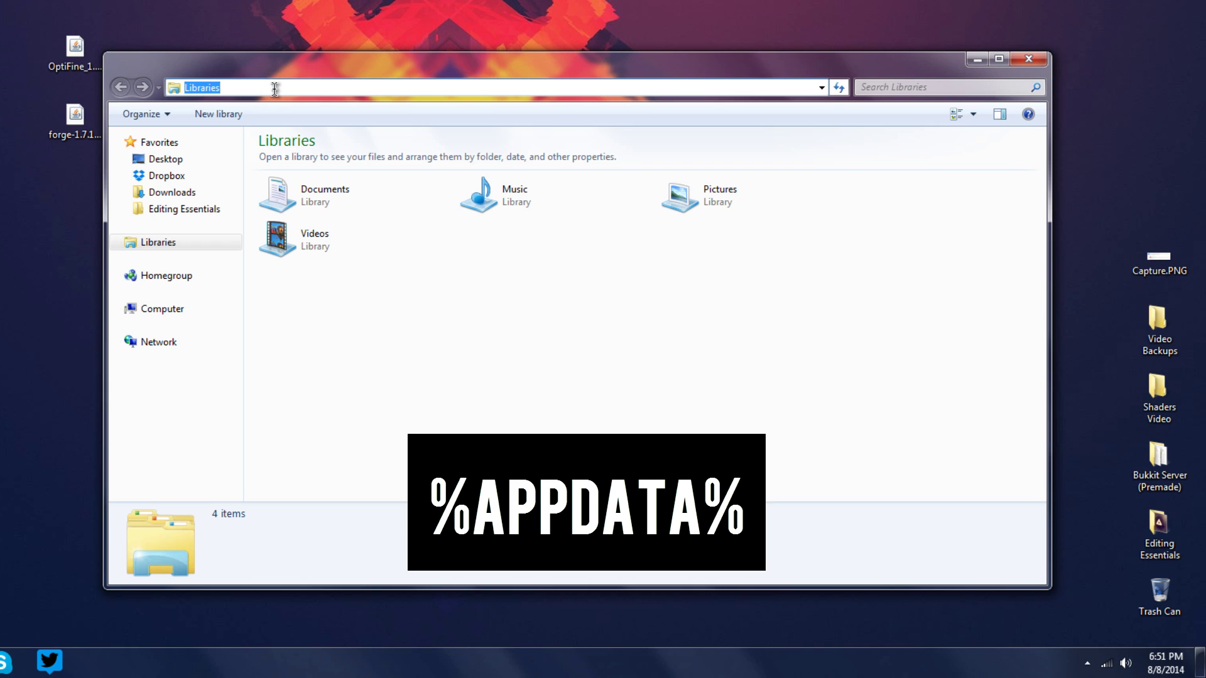
text(%appdata%)
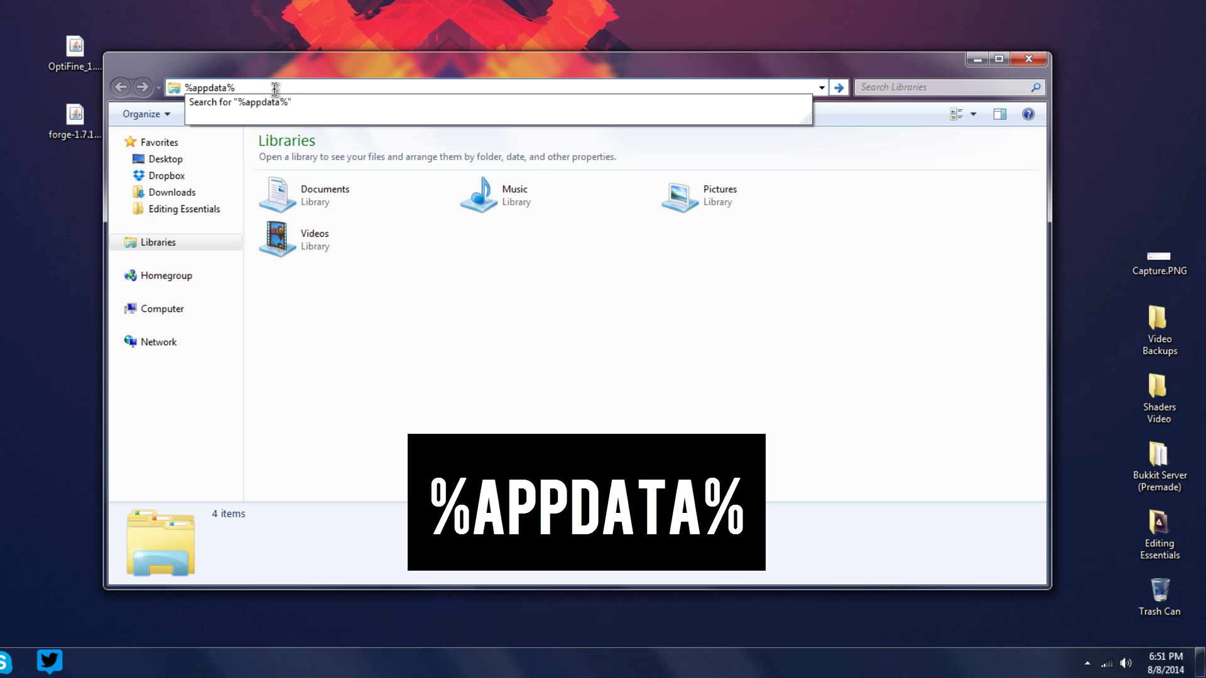
key(Return)
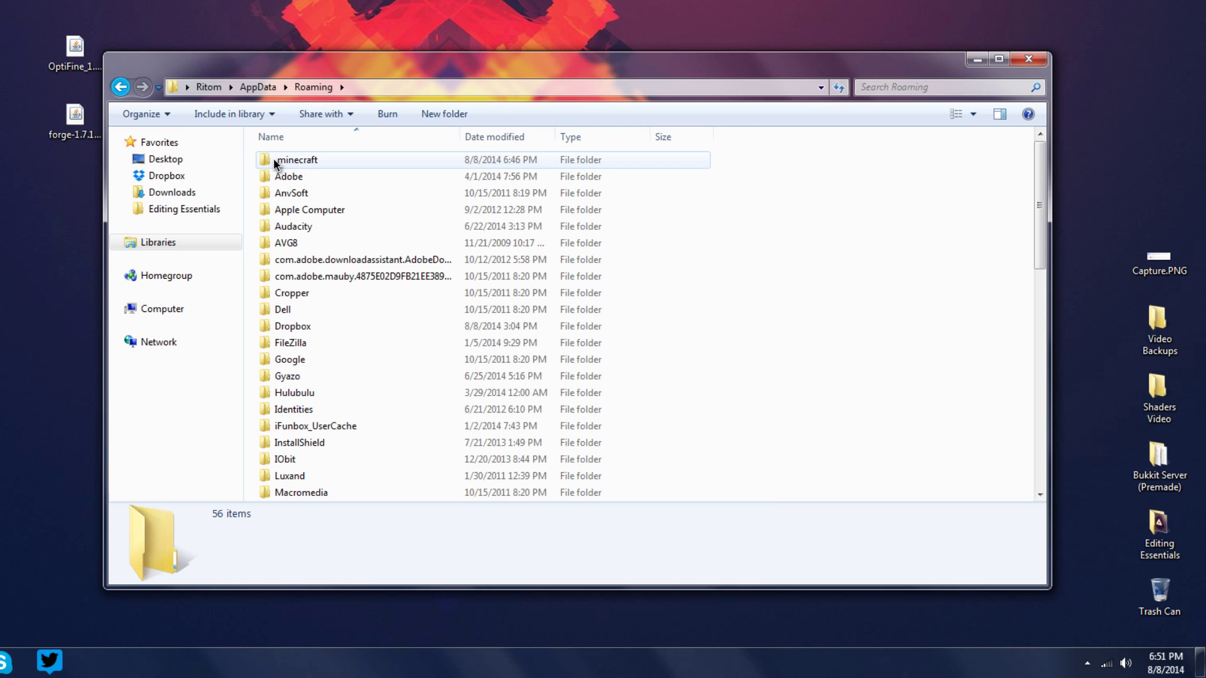
double_click(291, 161)
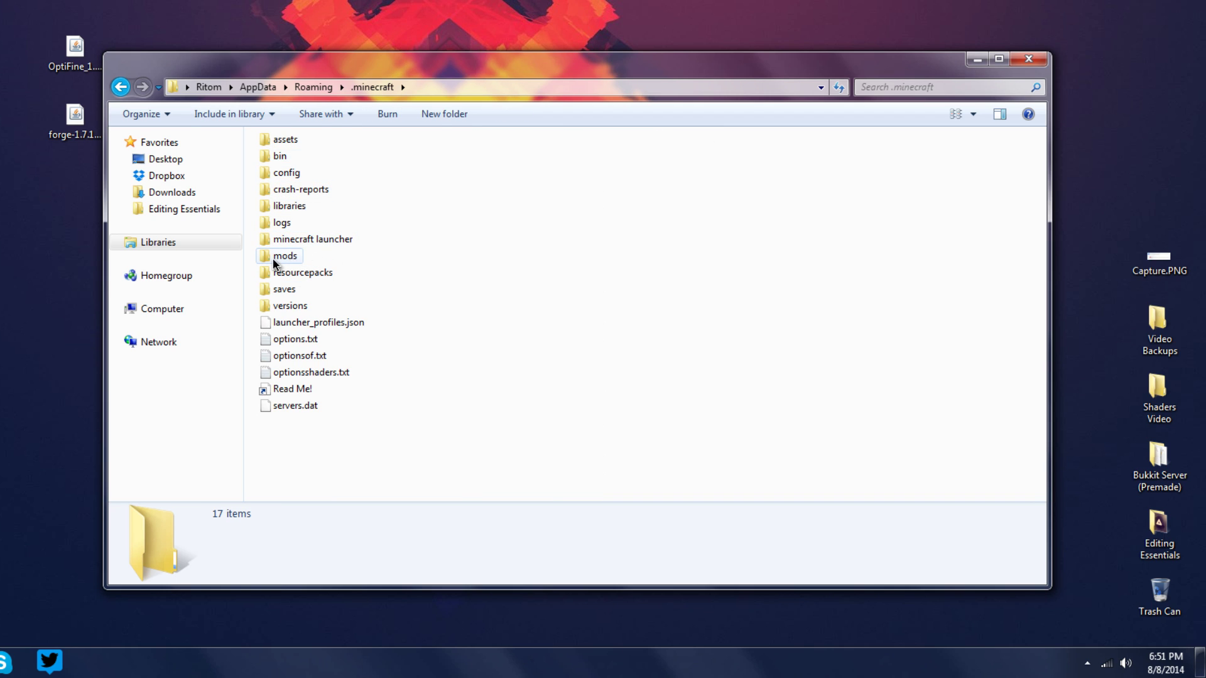
right_click(464, 260)
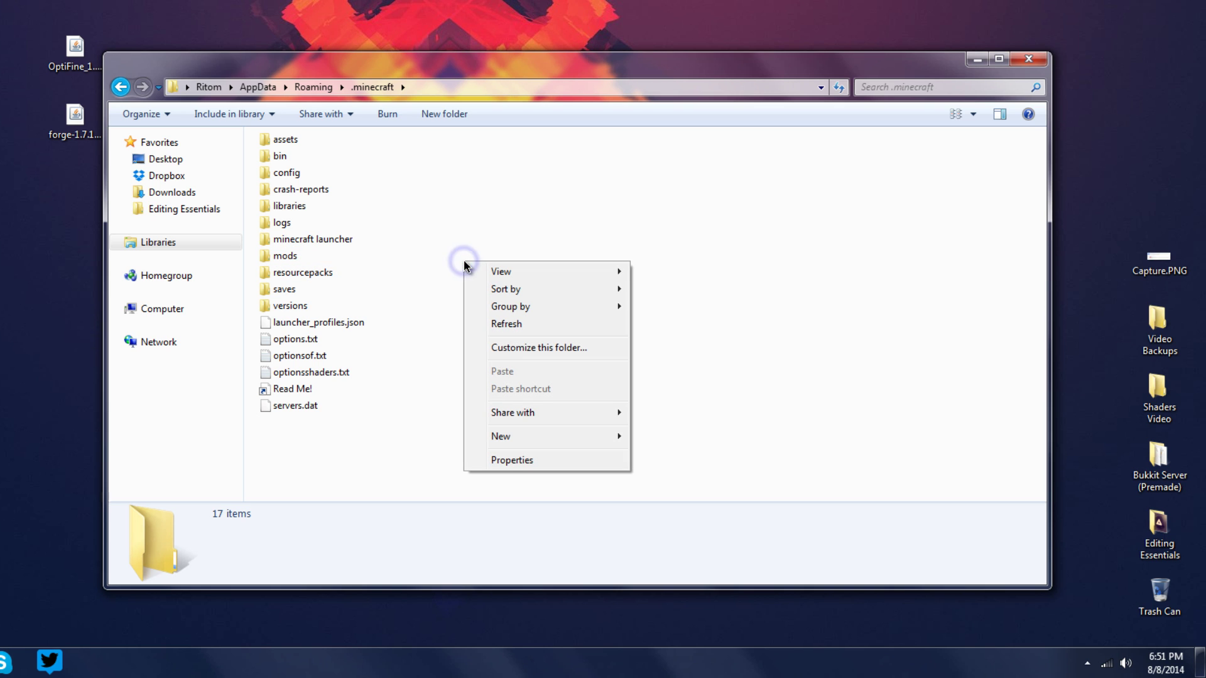
click(529, 436)
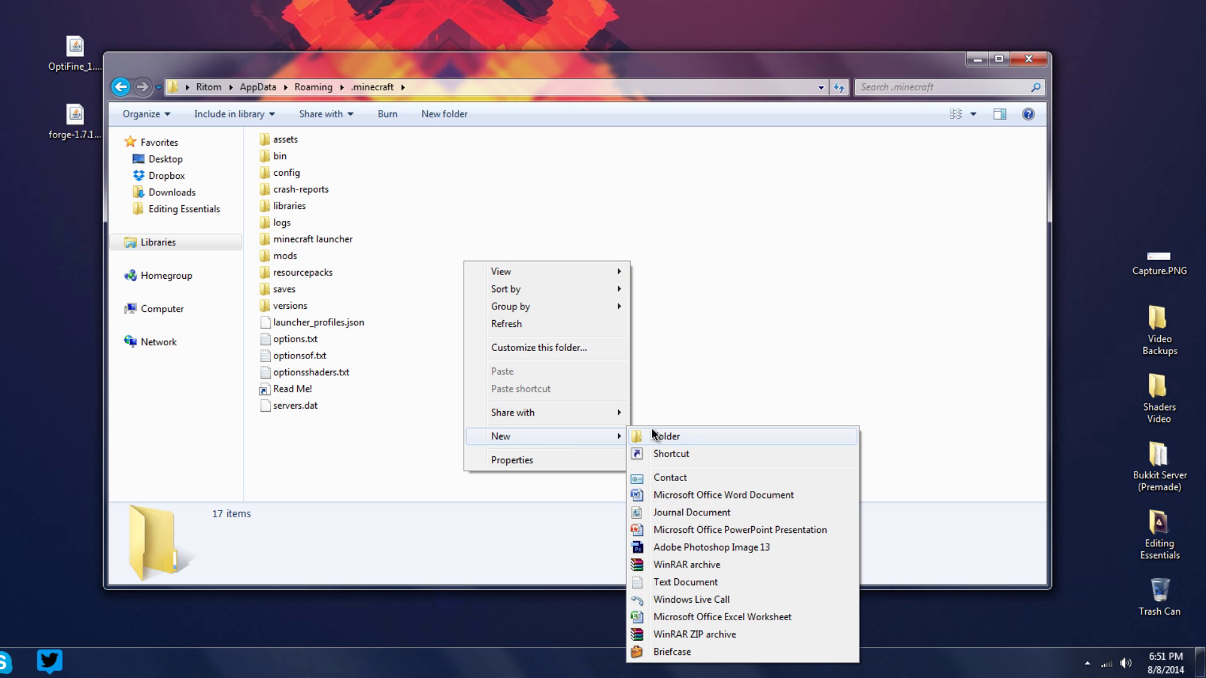
click(362, 287)
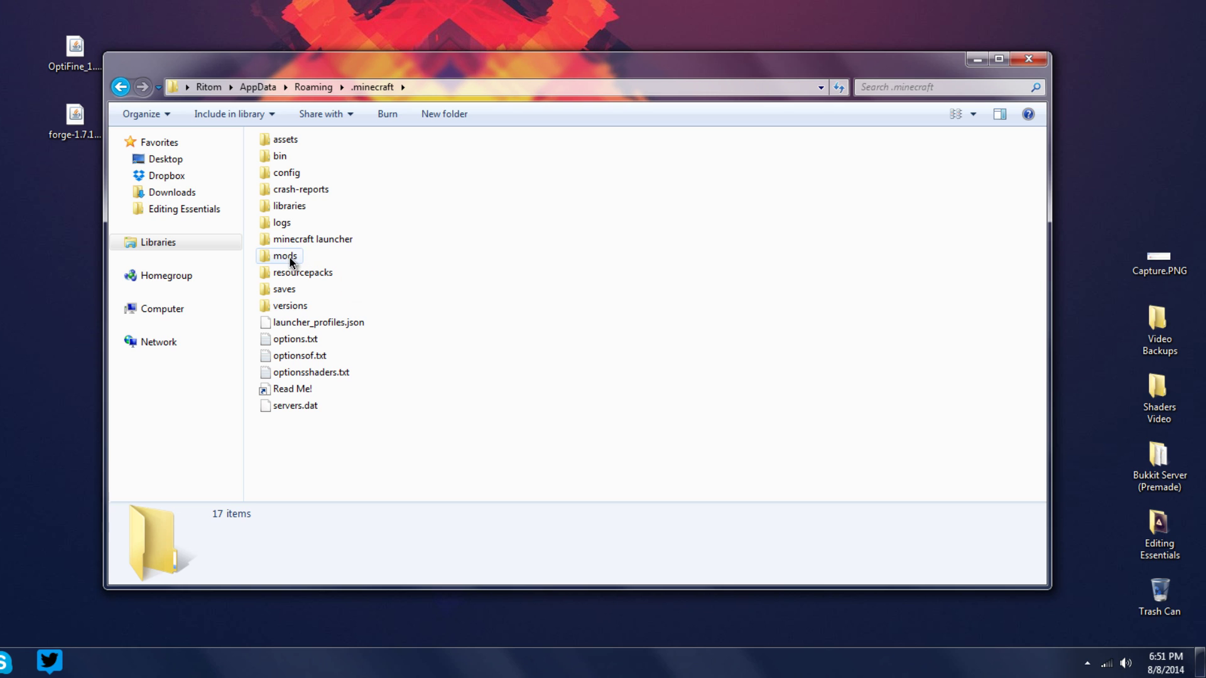
Move the OptiFine jar from the desktop into the mods folder of .minecraft, and return to the .minecraft folder
click(291, 258)
double_click(291, 258)
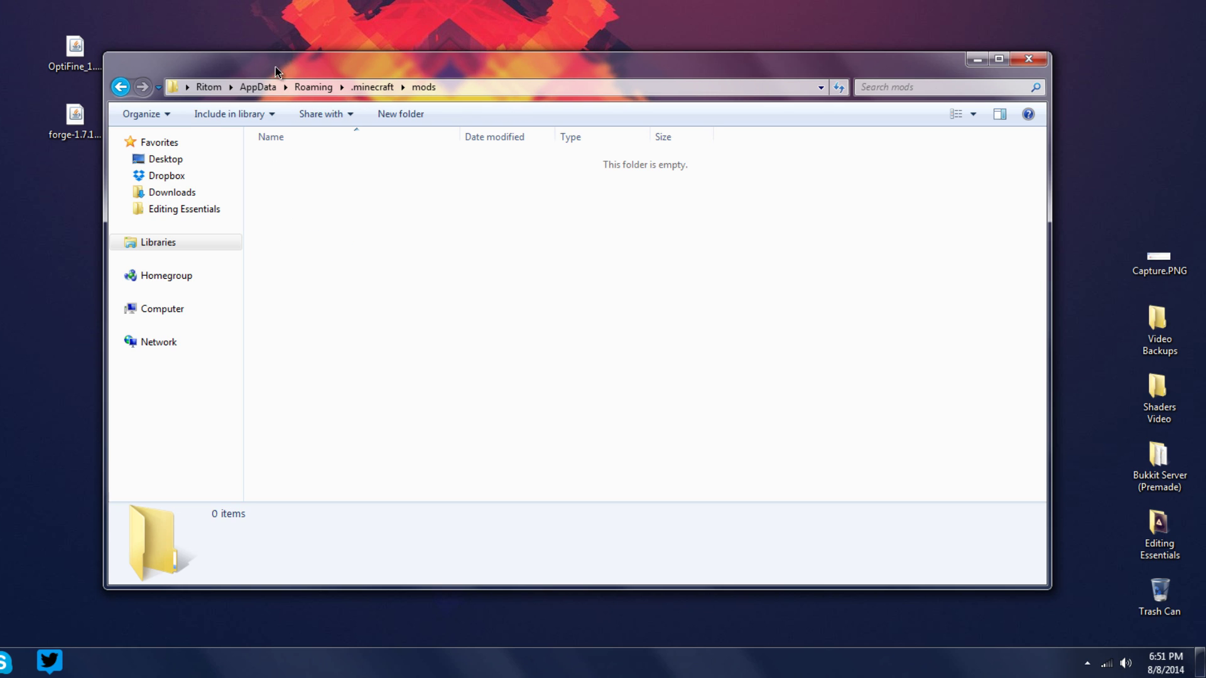
drag(274, 67, 318, 52)
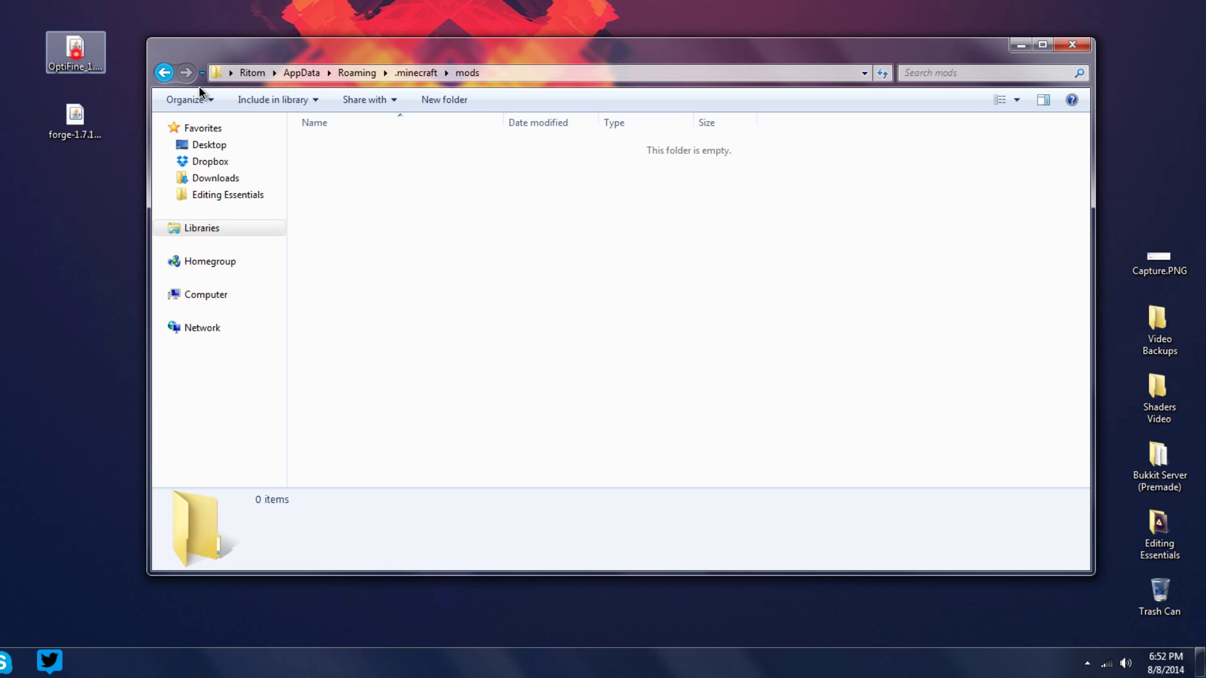
drag(75, 50, 346, 172)
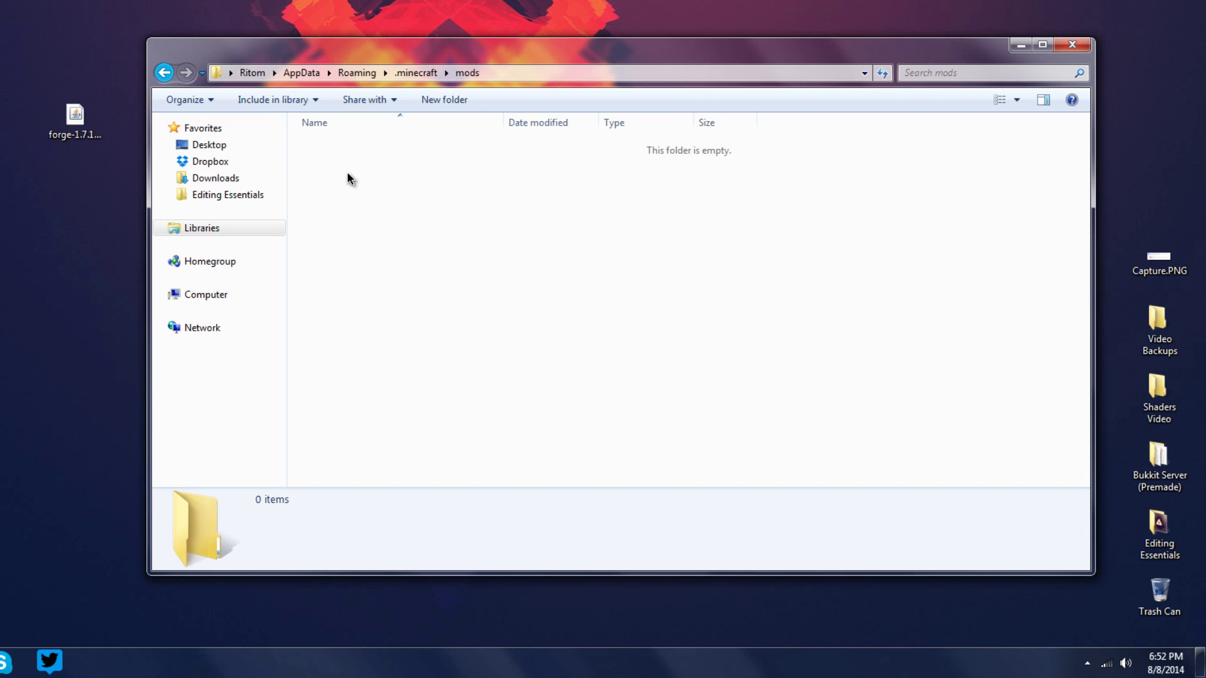
click(170, 73)
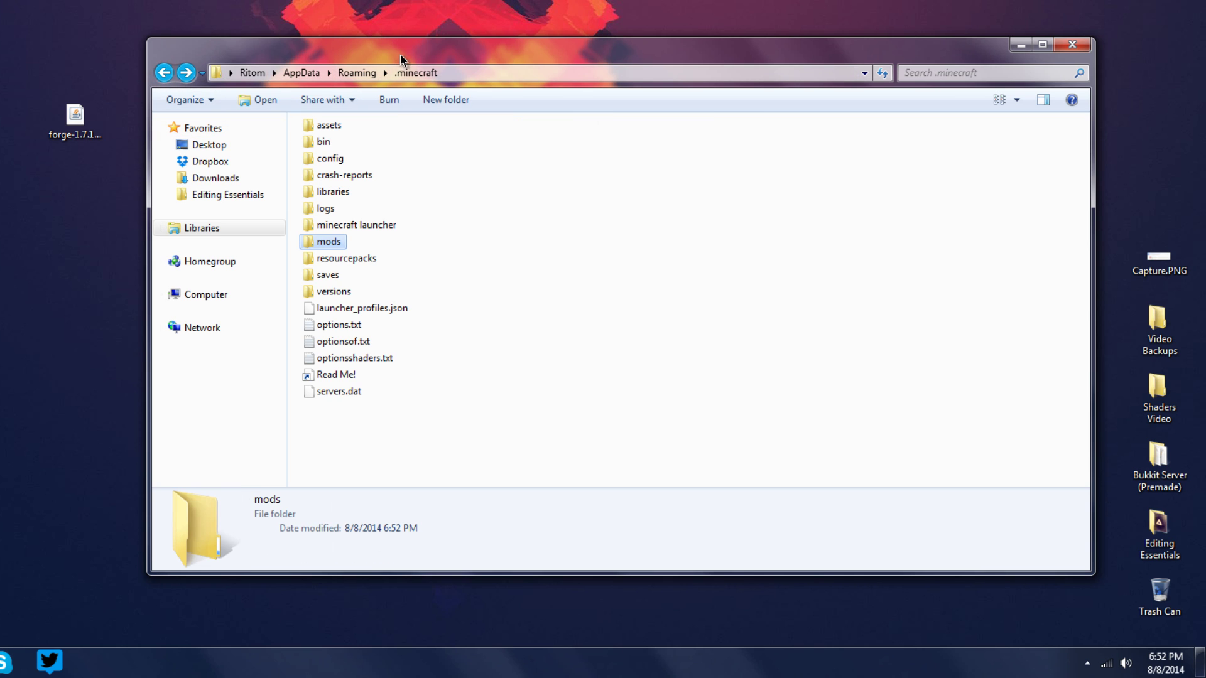
drag(366, 48, 325, 45)
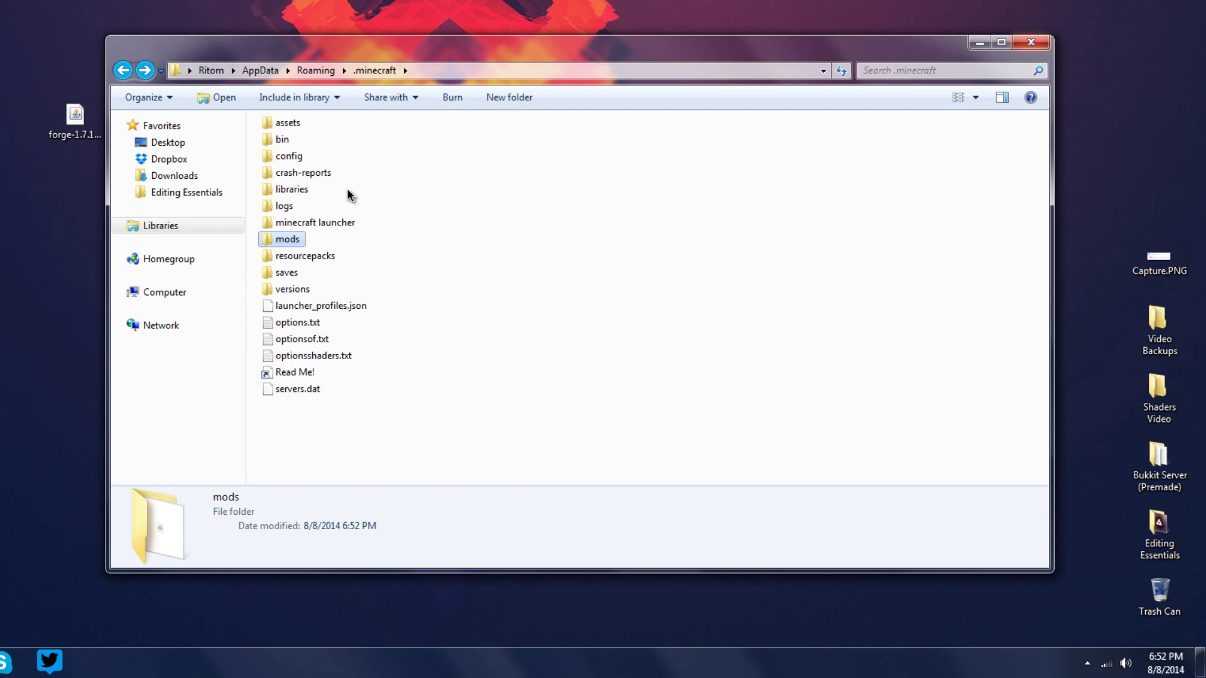
Check the contents of the mods folder in .minecraft and close the Explorer window
click(286, 239)
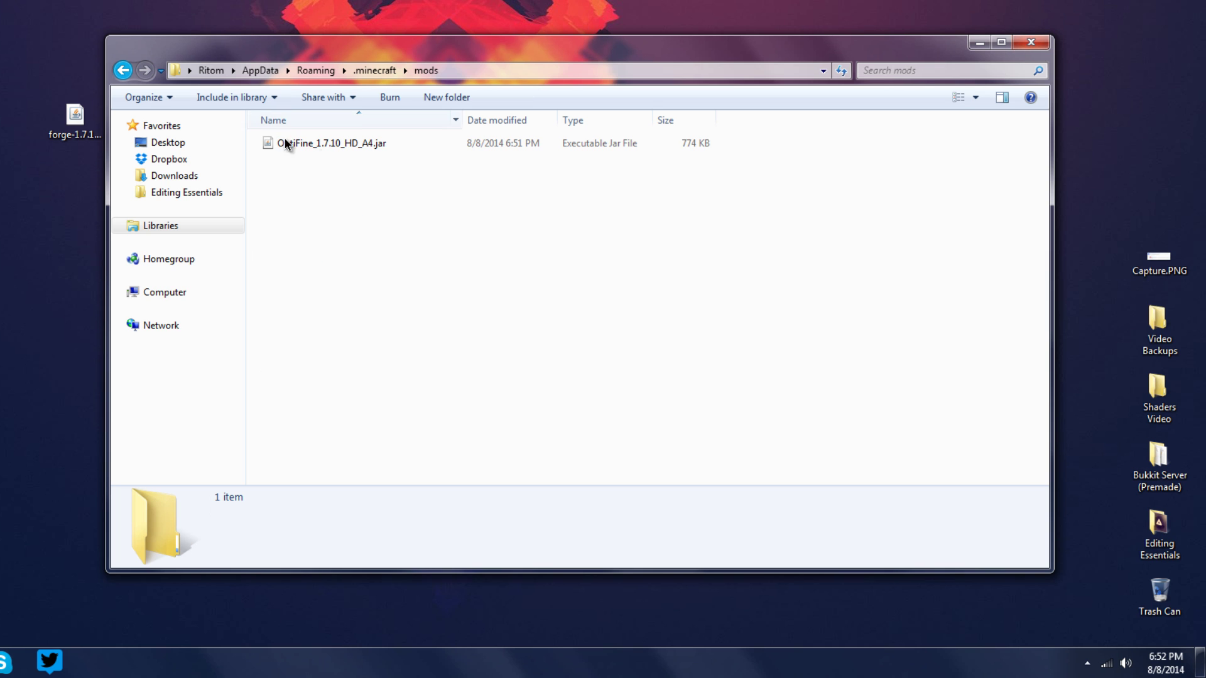
click(1031, 43)
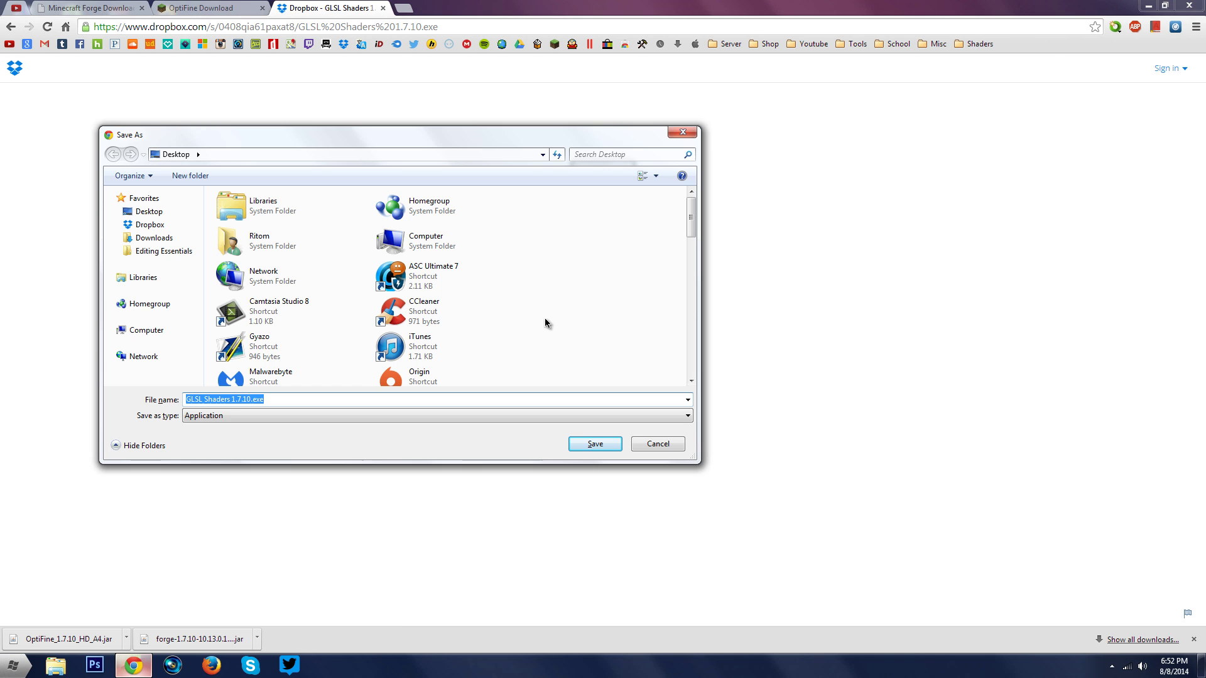
Save GLSL Shaders 1.7.10.exe to the Desktop and move its icon to the open area below the Forge installer file
click(587, 446)
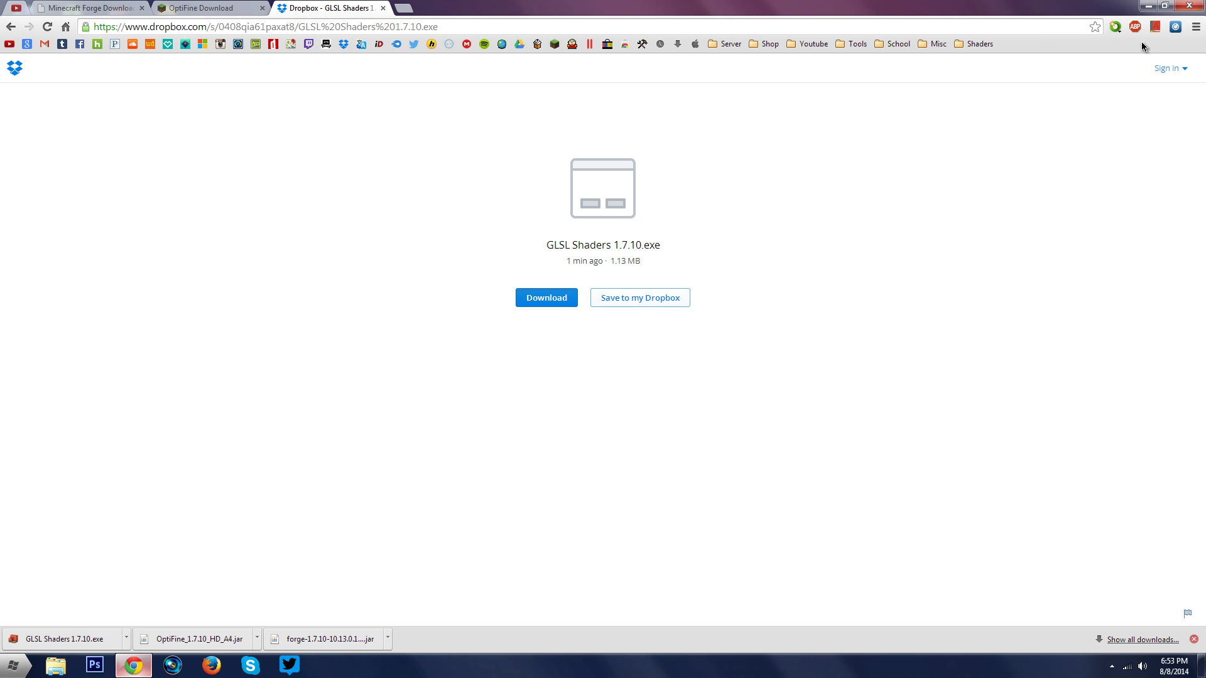
click(1145, 5)
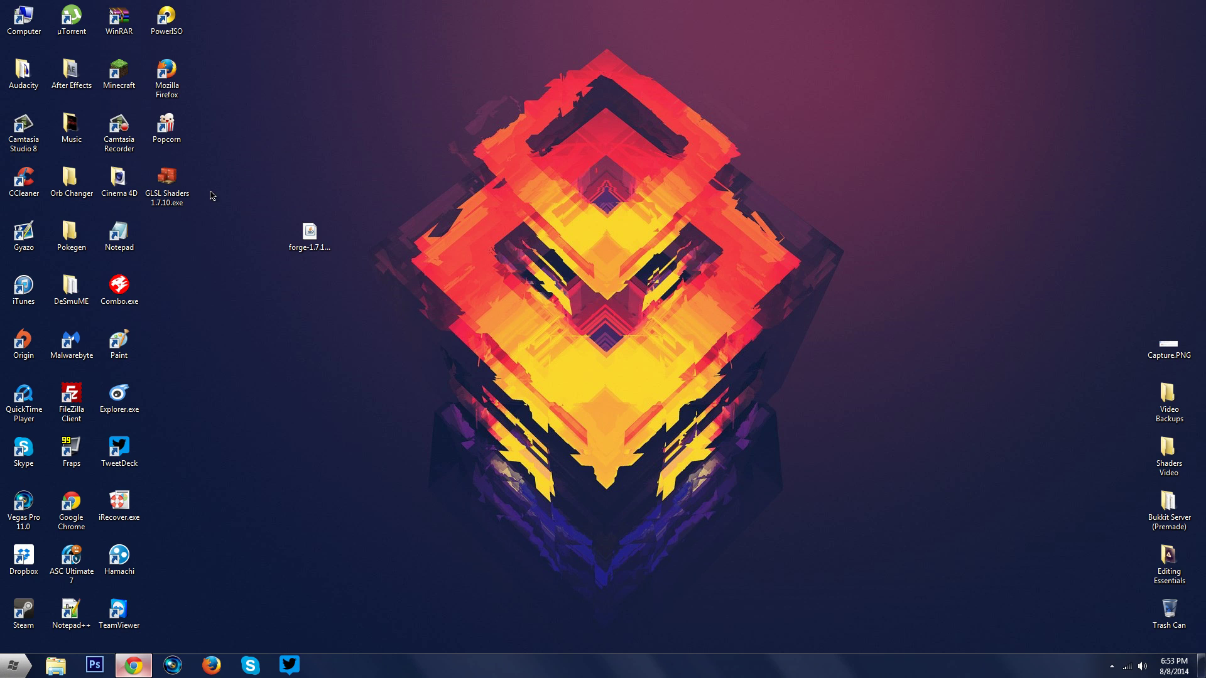
drag(165, 179, 363, 347)
drag(311, 297, 403, 402)
click(402, 402)
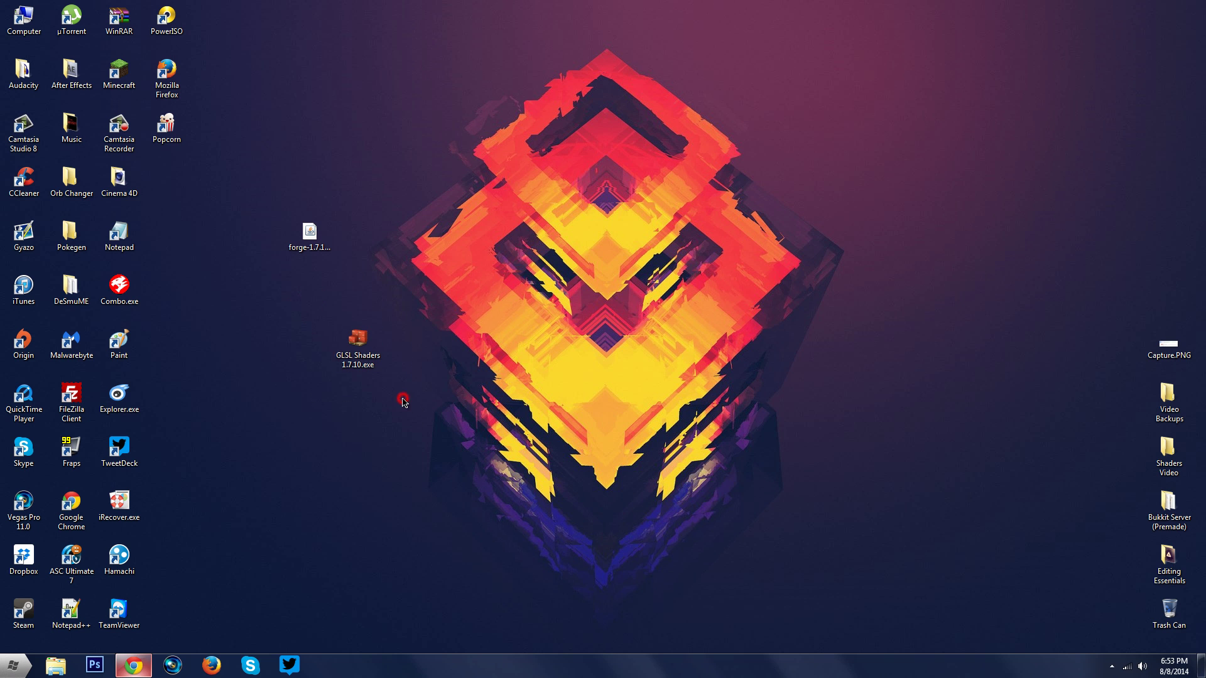
Launch GLSL Shaders 1.7.10.exe from the desktop, allow it to run, and reposition the installer window slightly higher
click(360, 347)
double_click(361, 346)
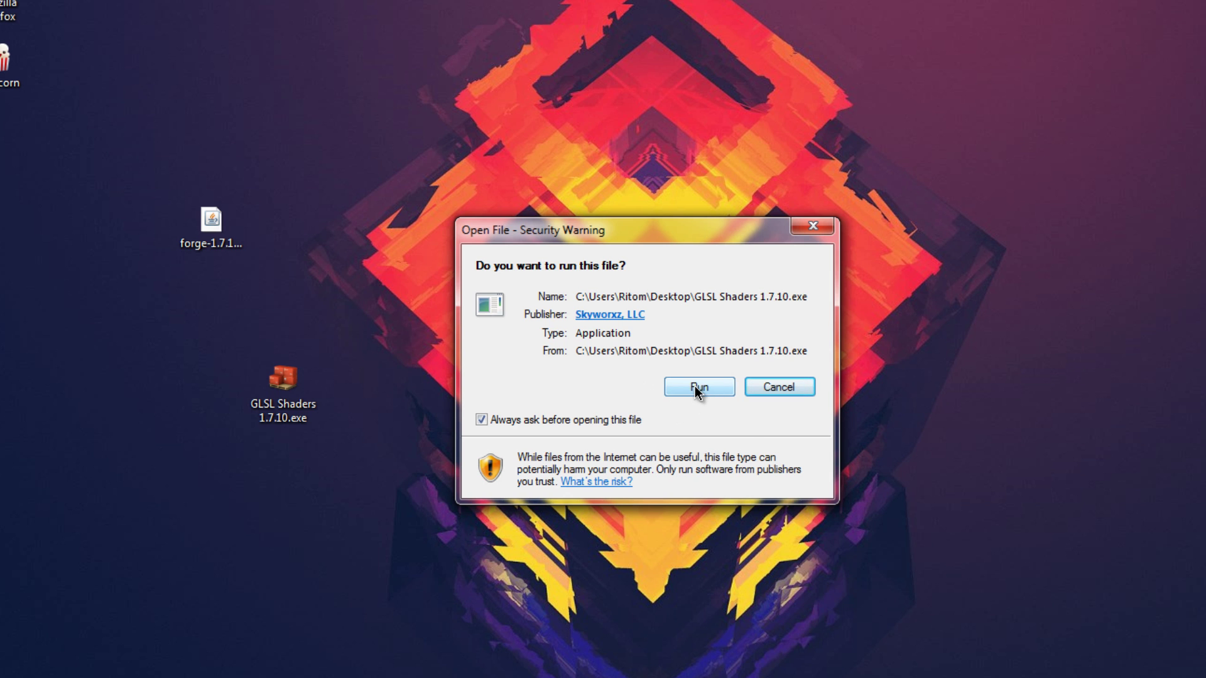
click(695, 386)
click(539, 325)
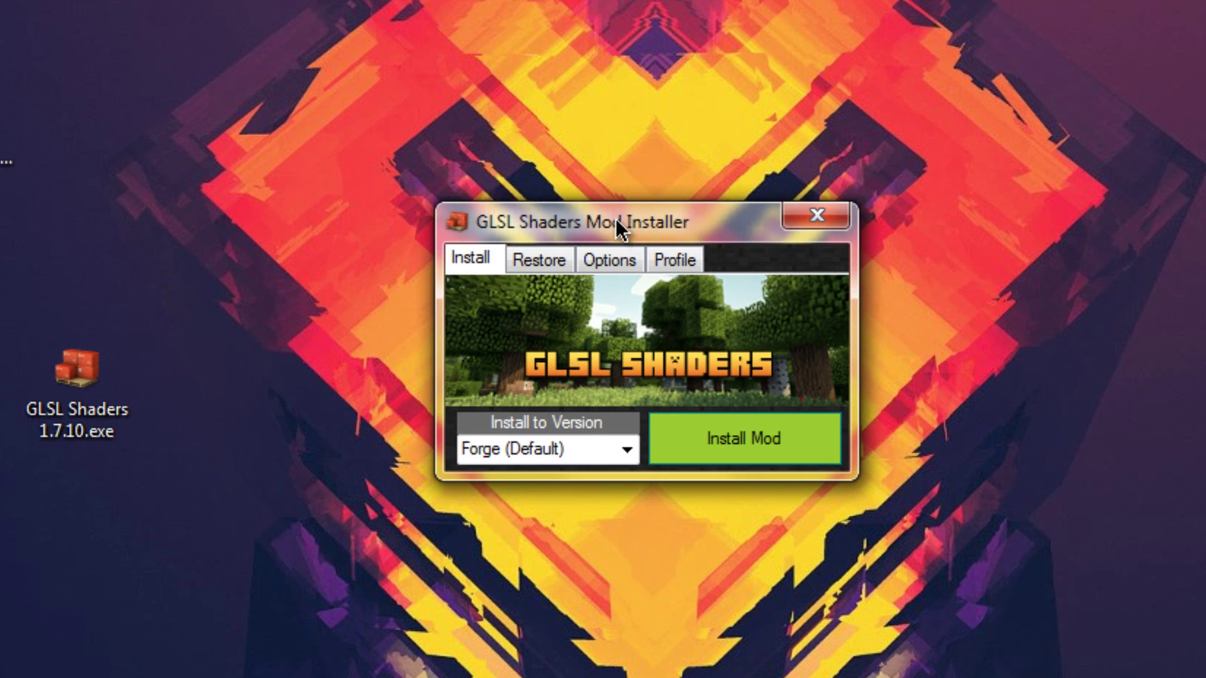
drag(616, 218, 617, 201)
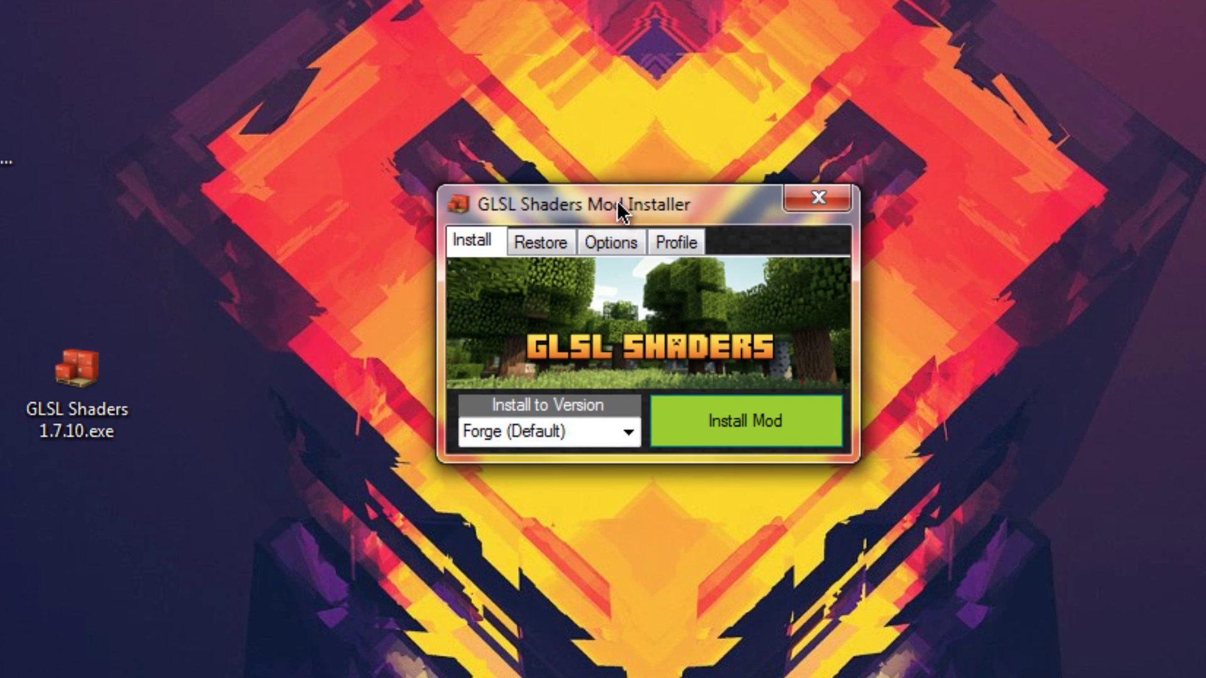
View the shaders installer's default mod profile and choose Forge (Default) as the version to install to
click(671, 240)
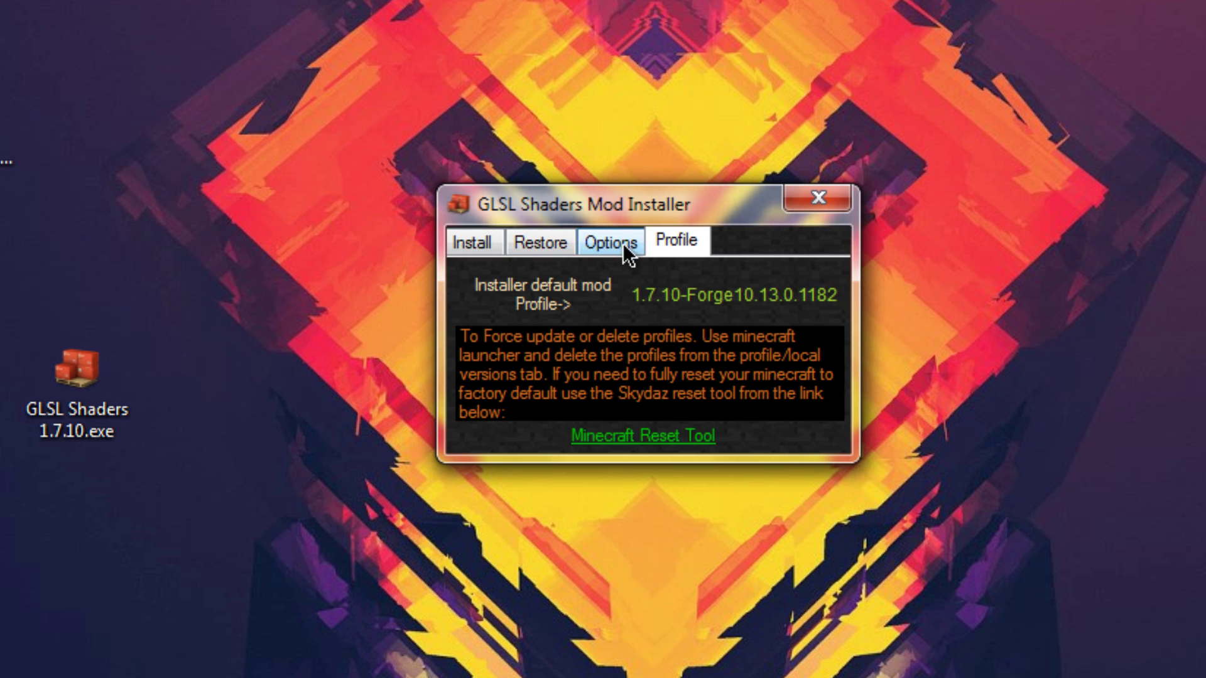
click(474, 240)
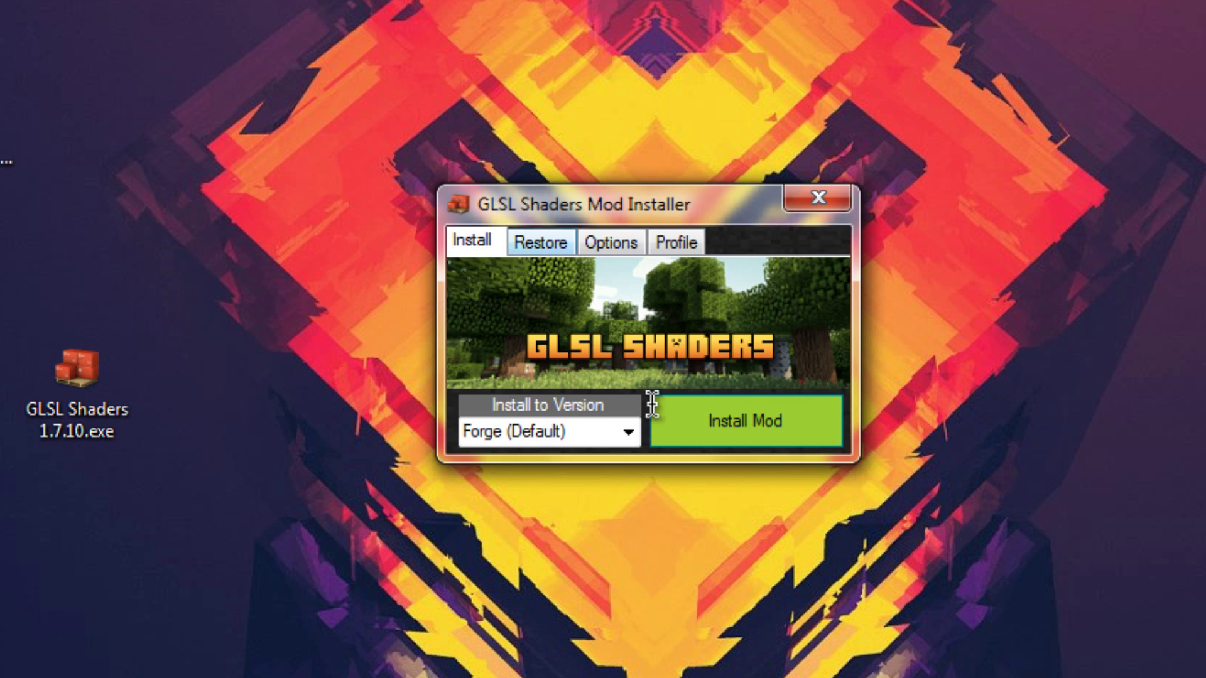
click(629, 434)
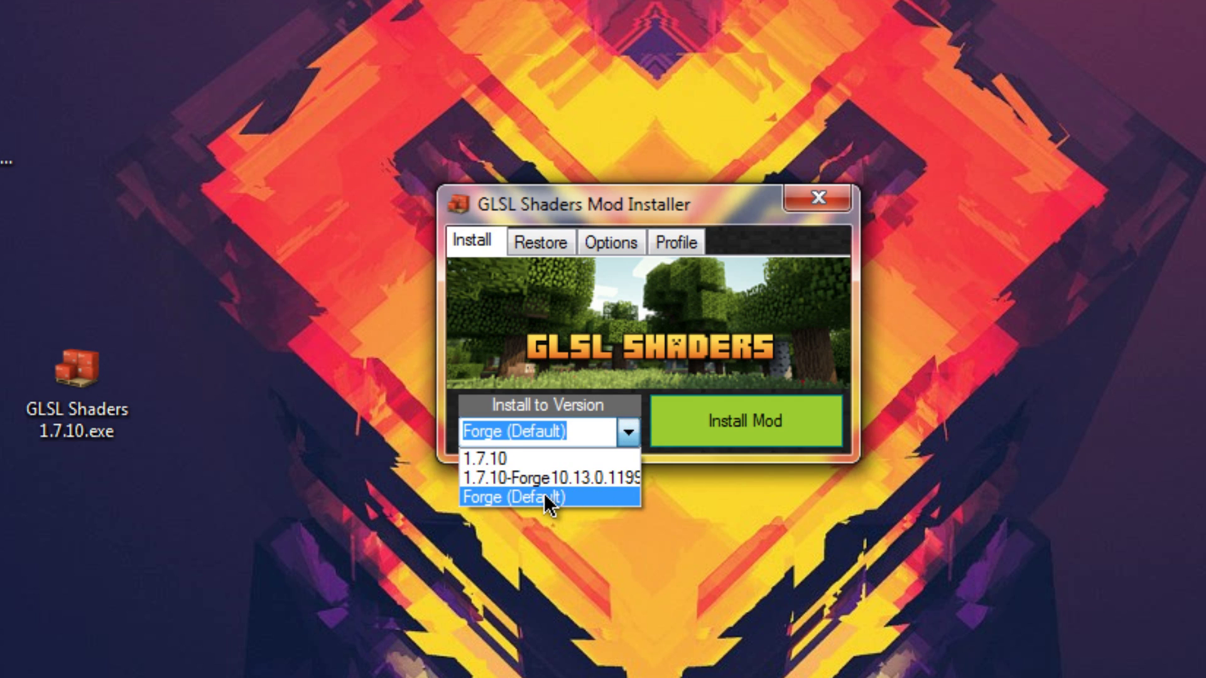
click(541, 493)
click(628, 432)
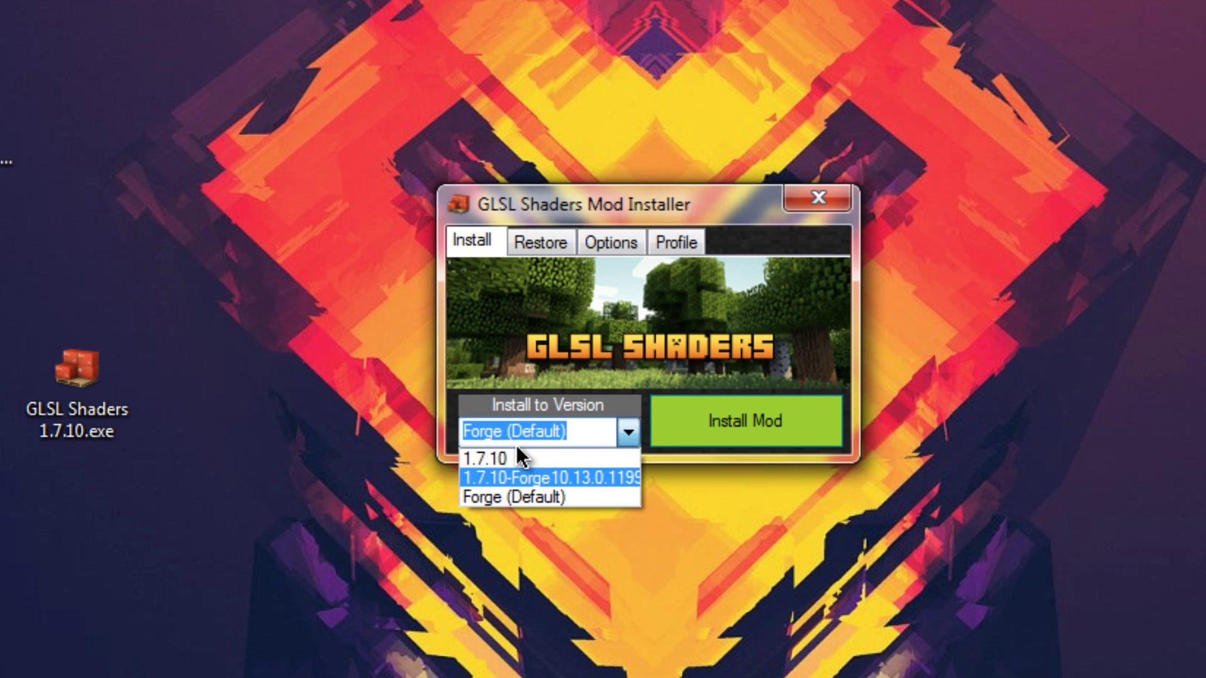
click(527, 499)
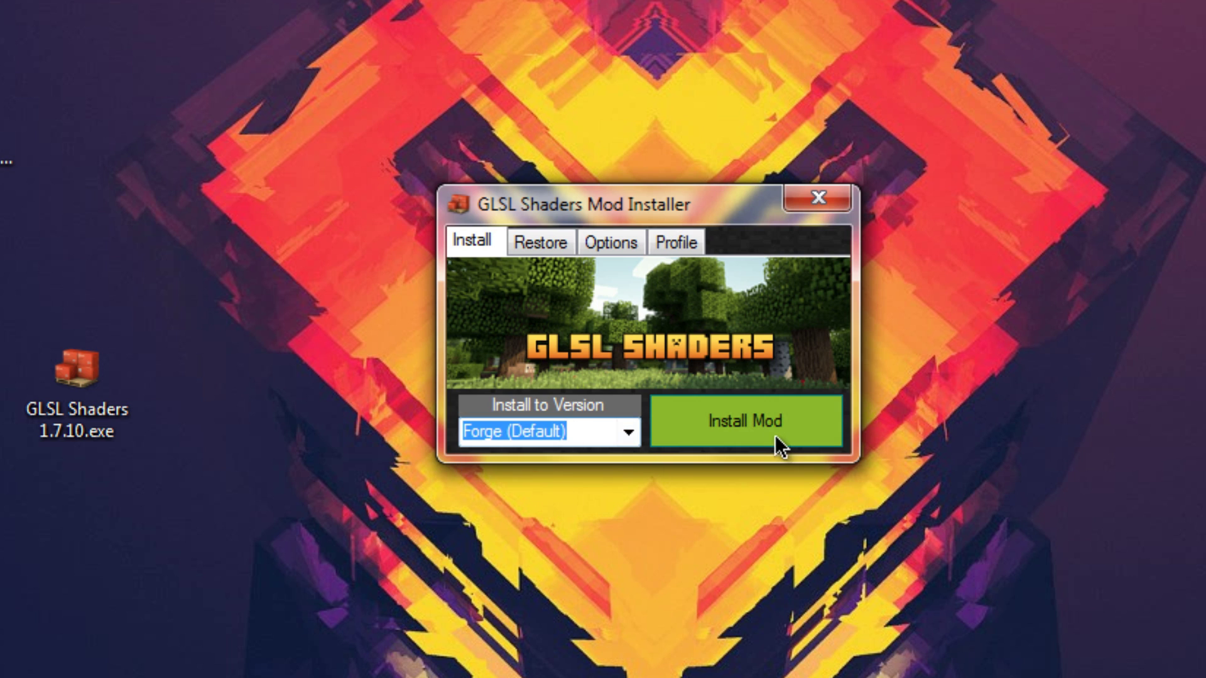
Install the GLSL Shaders mod without backing up Minecraft, and close the installer
click(743, 423)
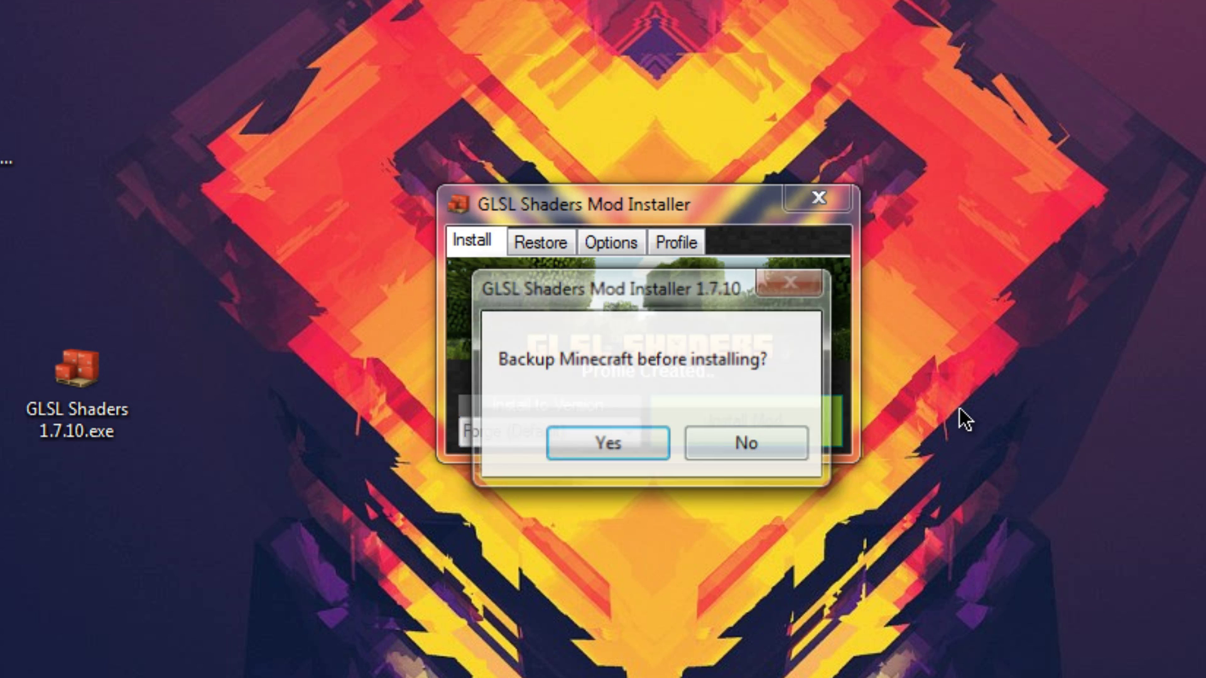
drag(657, 290, 633, 440)
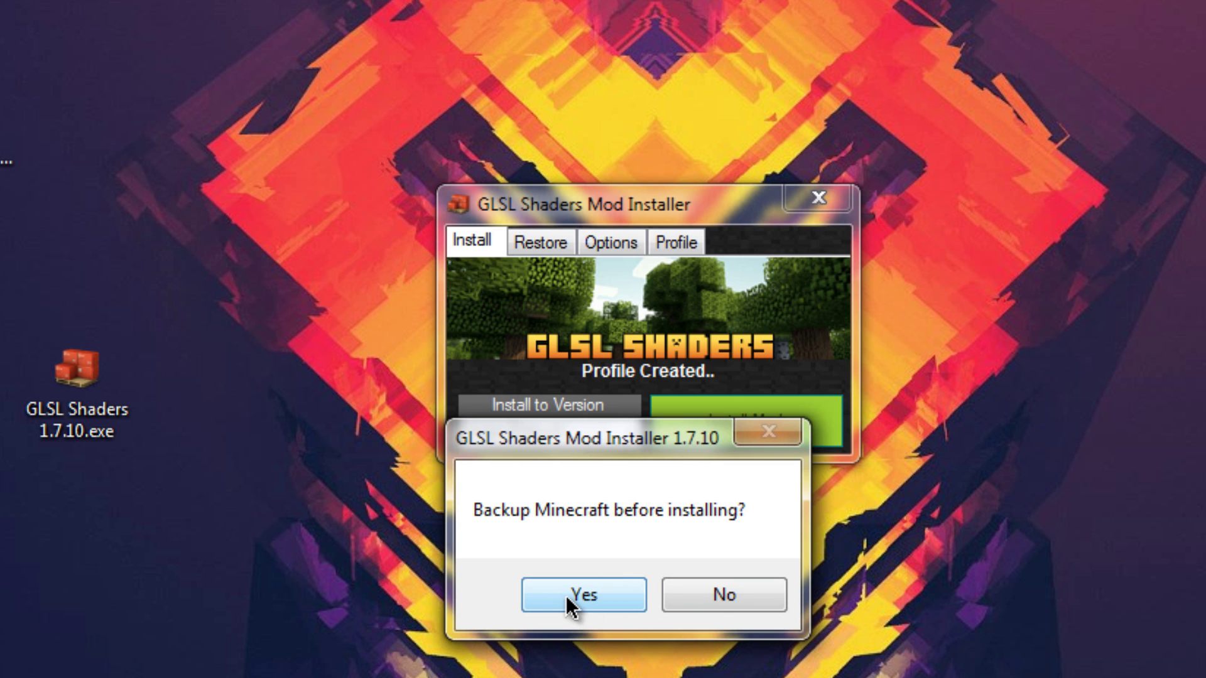
click(731, 595)
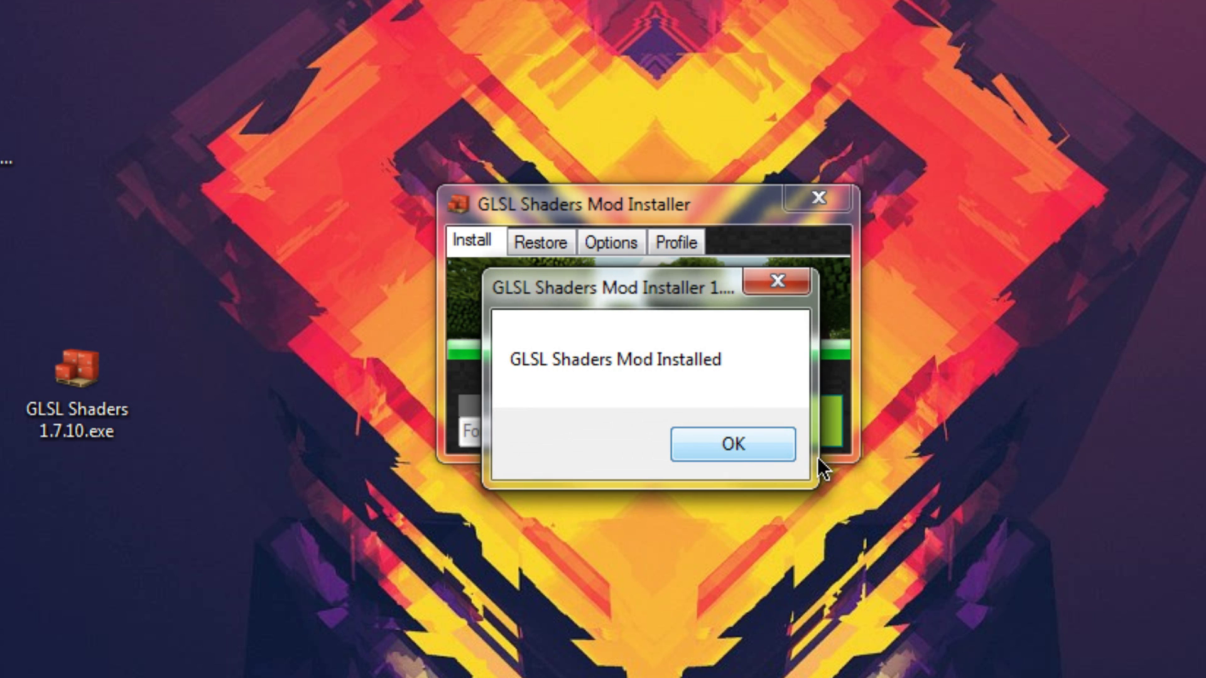
click(753, 445)
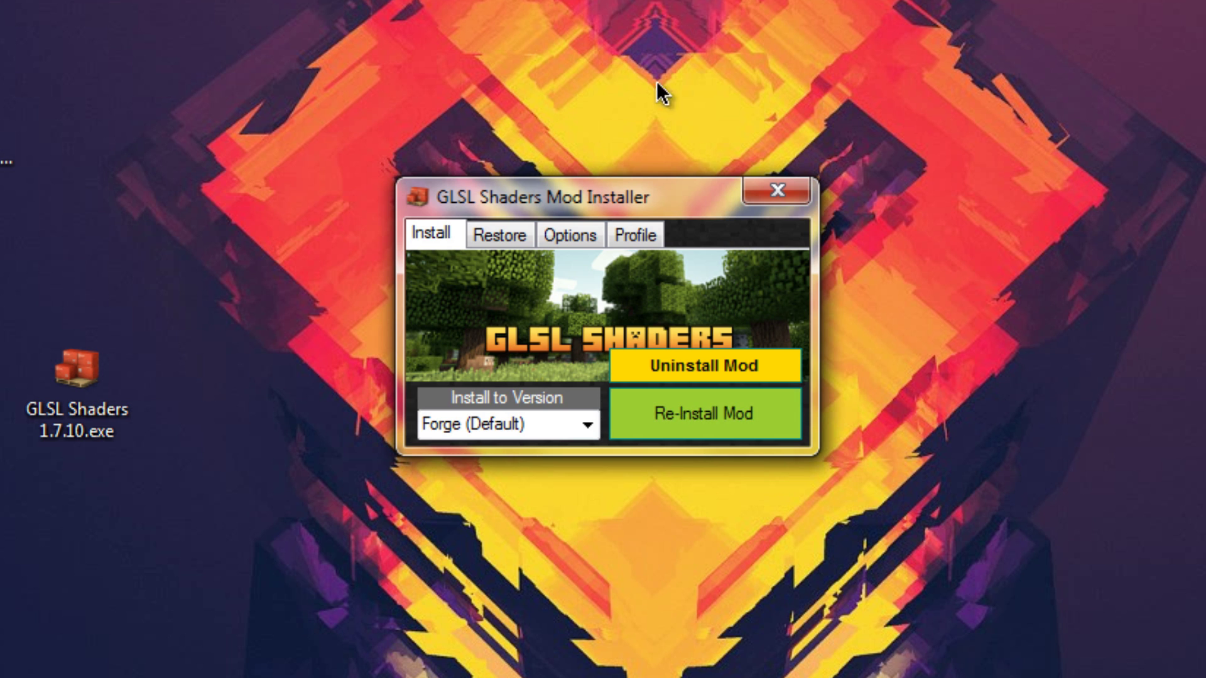
drag(647, 204, 645, 234)
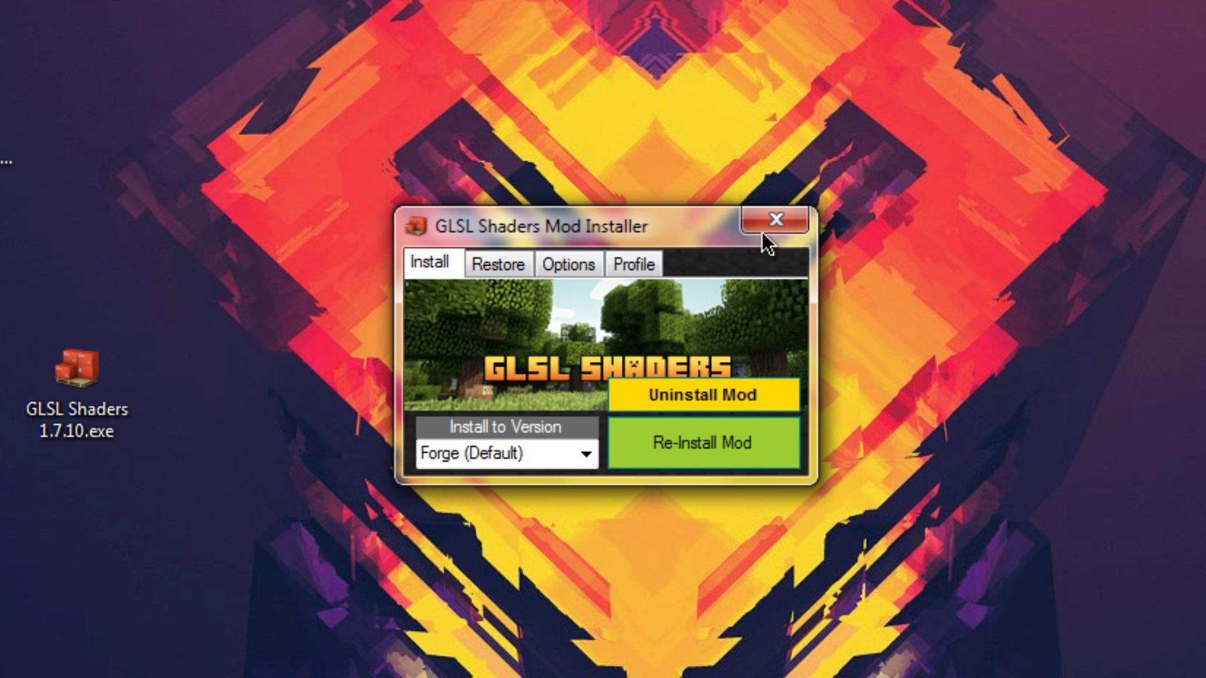
click(760, 220)
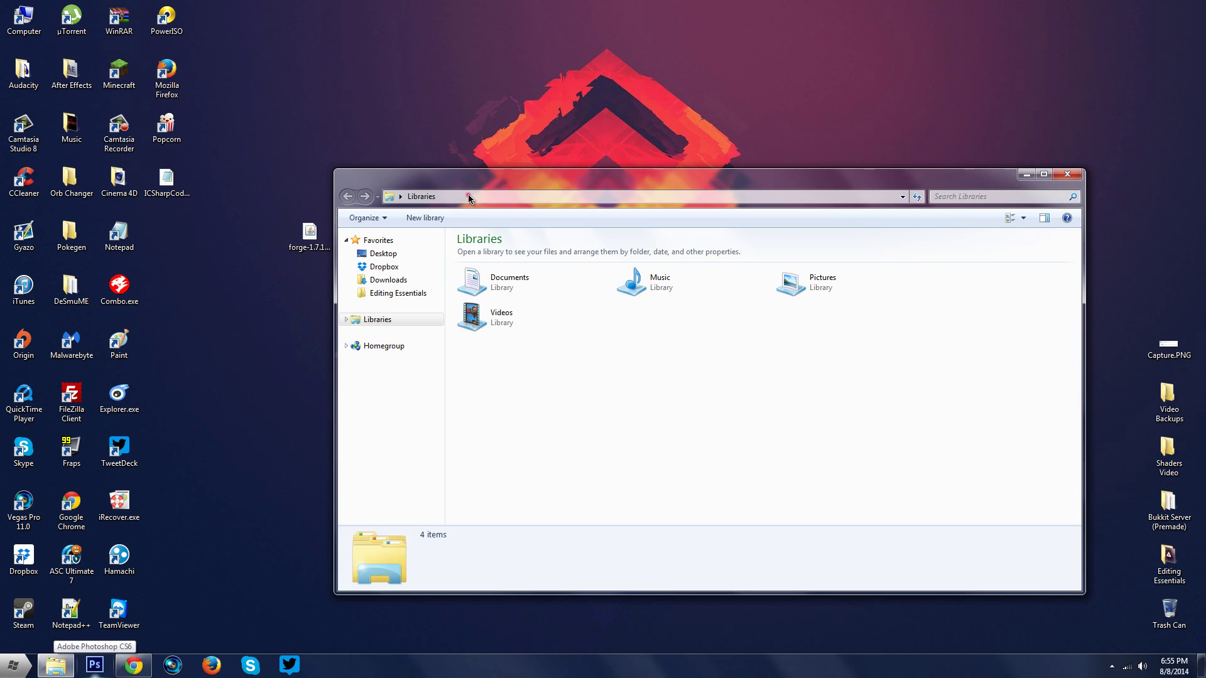
Go to %appdata% in Windows Explorer, open .minecraft, and check its mods folder for the shaders mod jar
click(469, 196)
text(%appdata%)
key(Return)
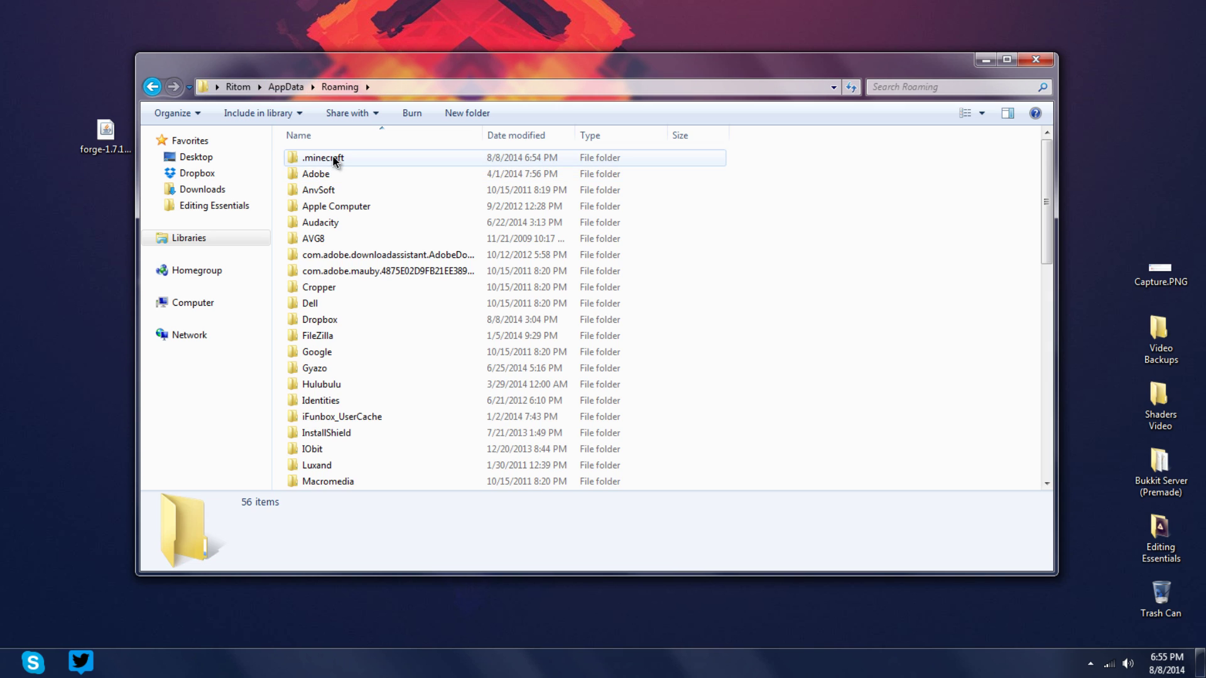
double_click(334, 157)
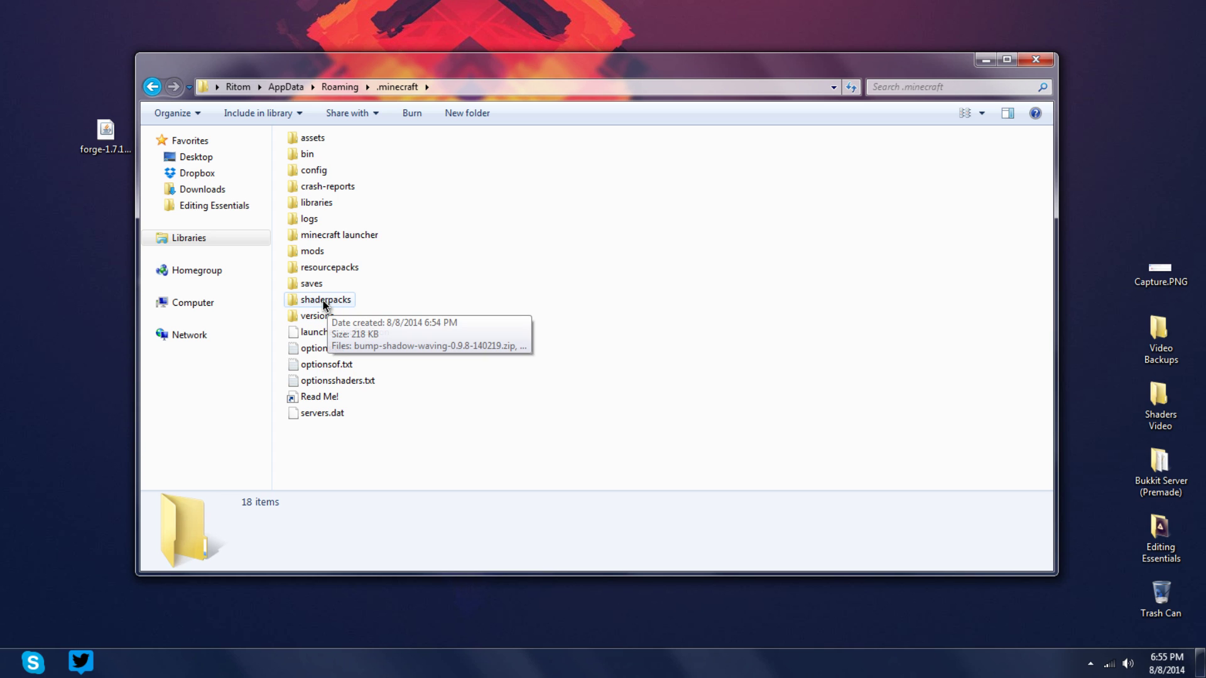
double_click(312, 251)
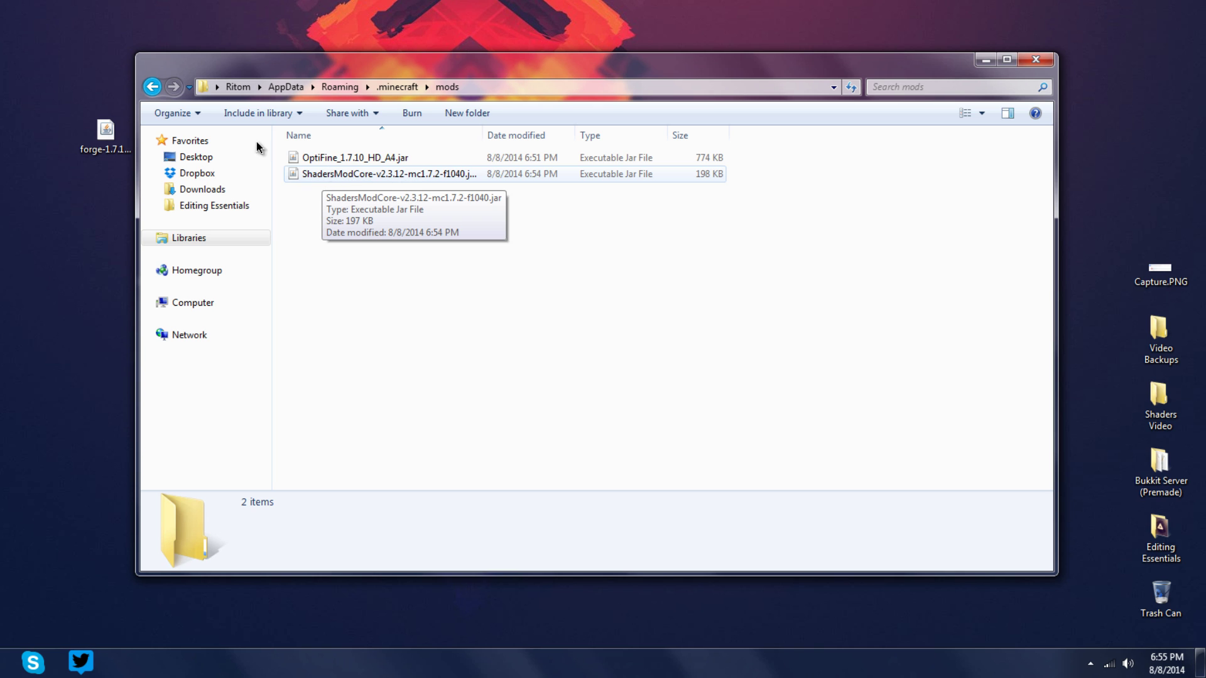
click(152, 87)
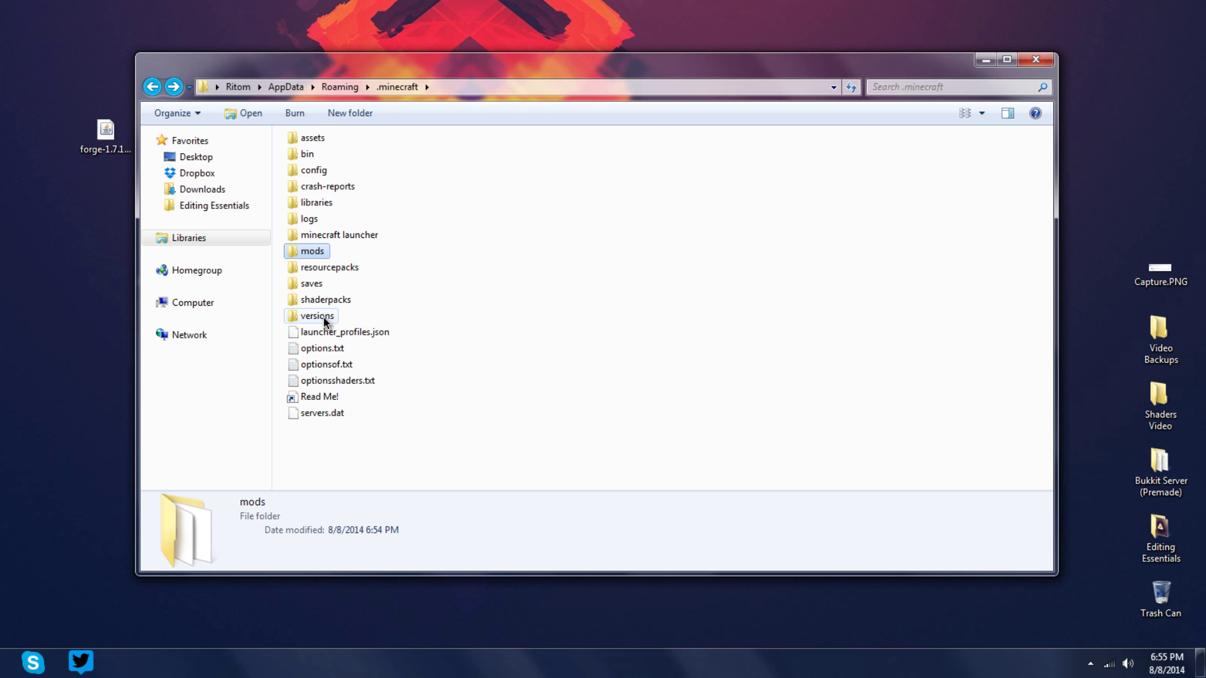
Open the shaderpacks folder in .minecraft, look over the shader pack archives, and close the Explorer window
click(323, 300)
double_click(323, 300)
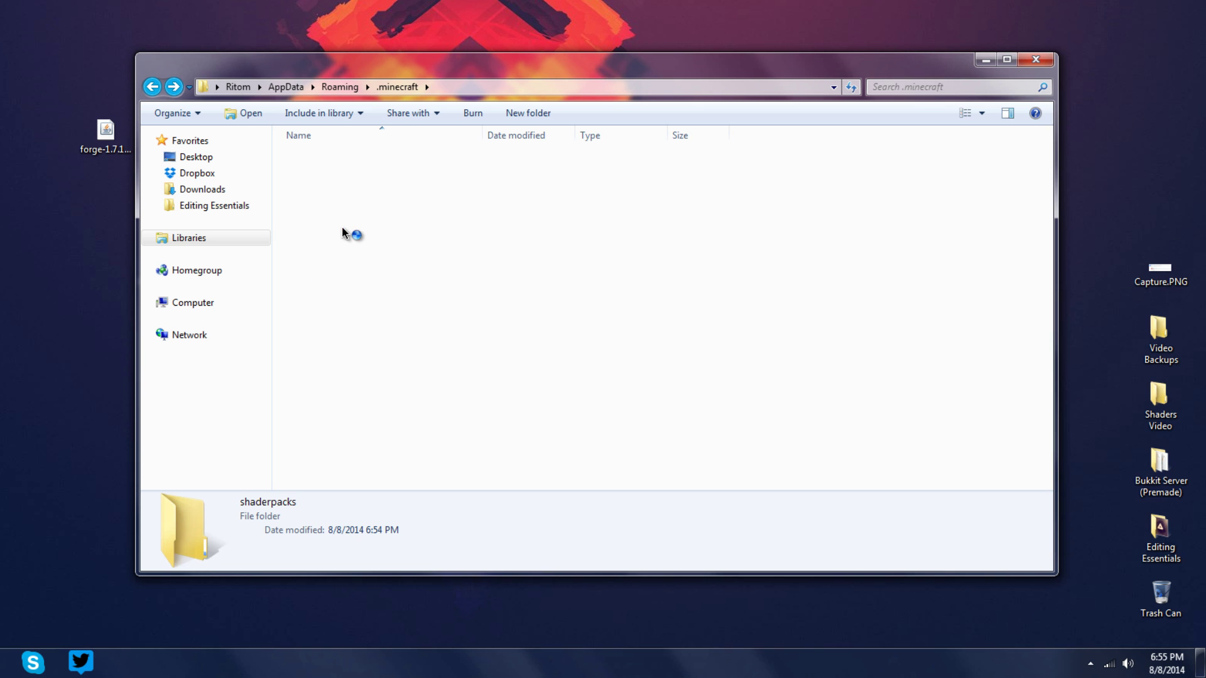
drag(329, 273, 368, 349)
drag(277, 151, 277, 148)
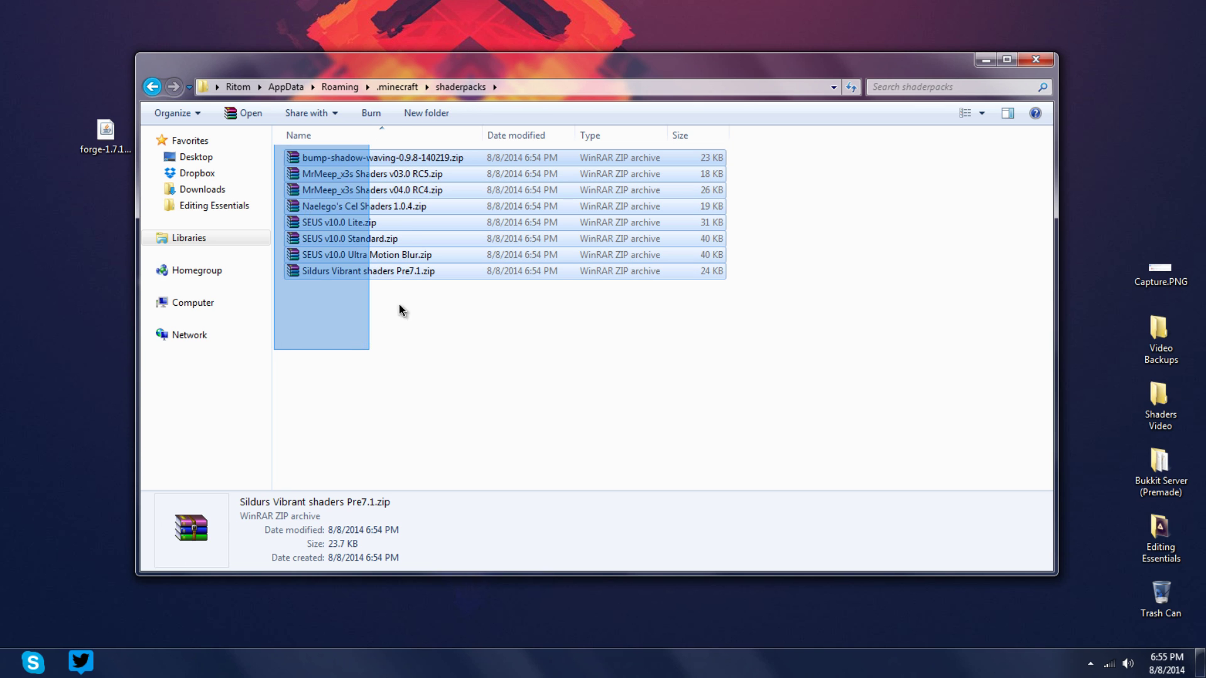
click(416, 330)
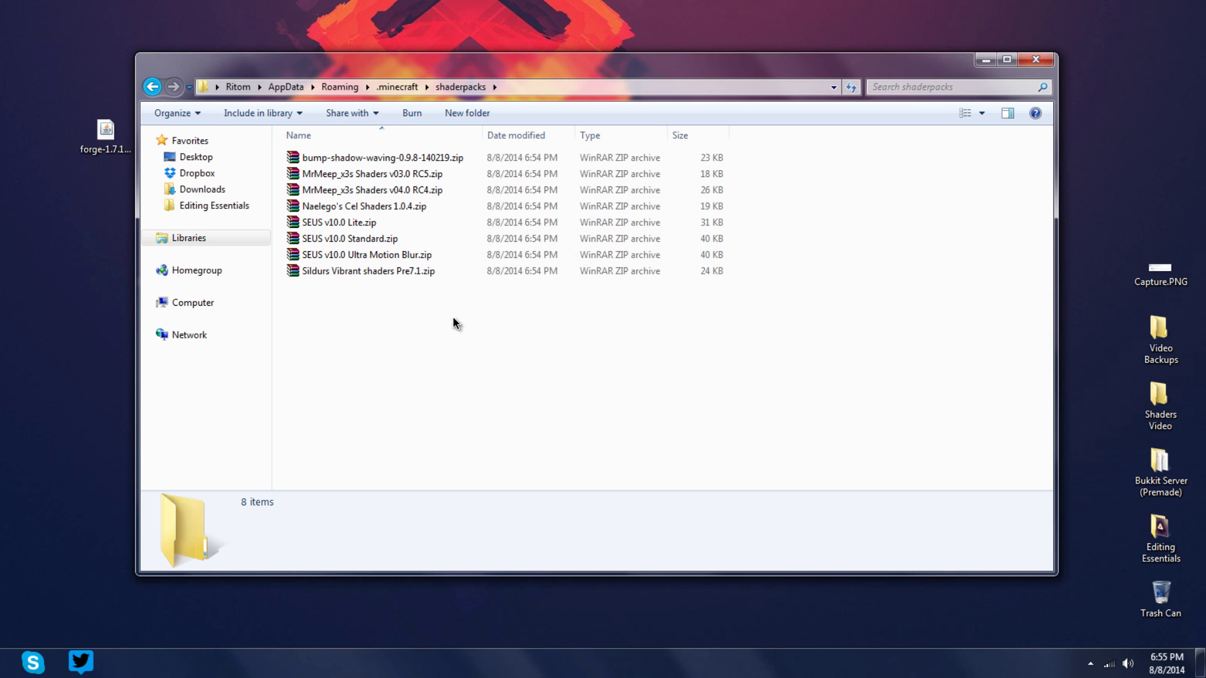
drag(812, 306, 267, 117)
click(534, 315)
click(1035, 59)
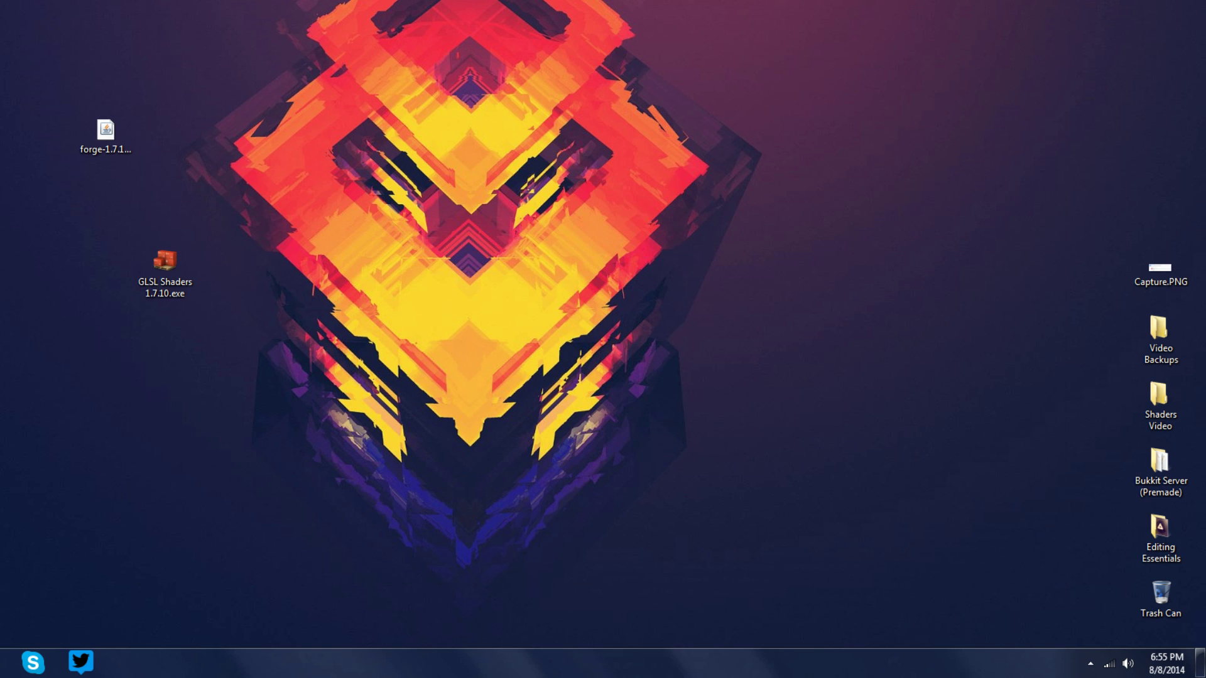
Open the Minecraft launcher and save the Forge profile with release 1.7.10-Forge10.13.0.1182 as its version
double_click(119, 72)
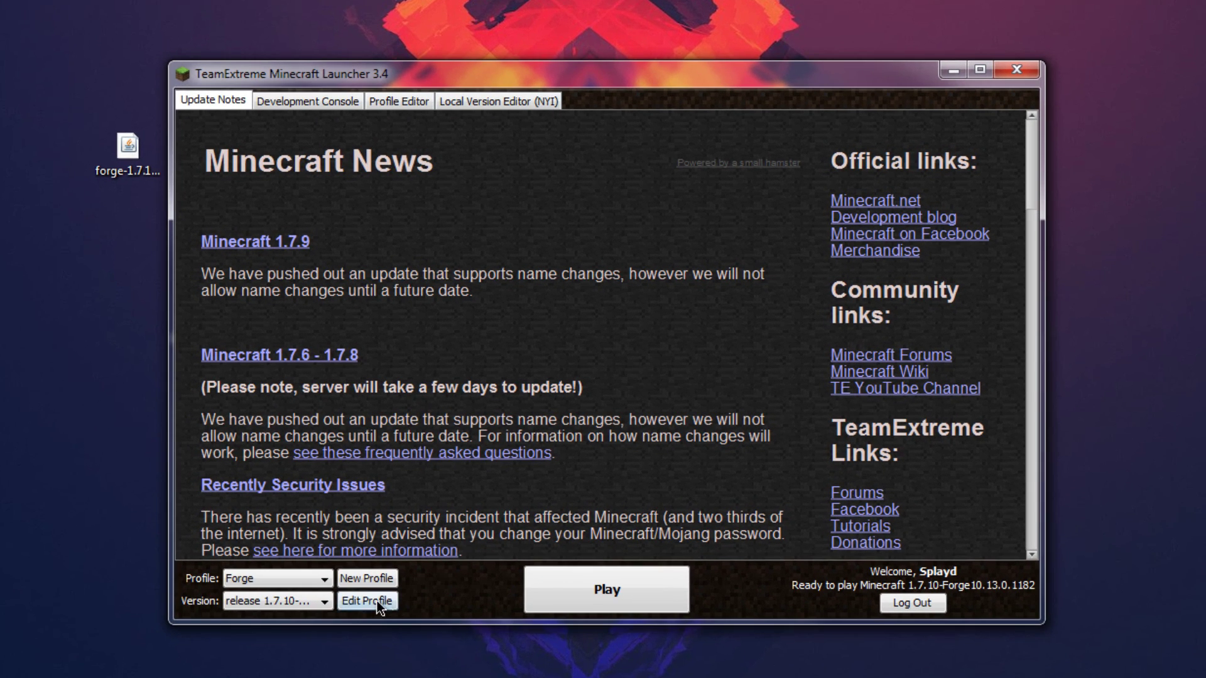
click(376, 601)
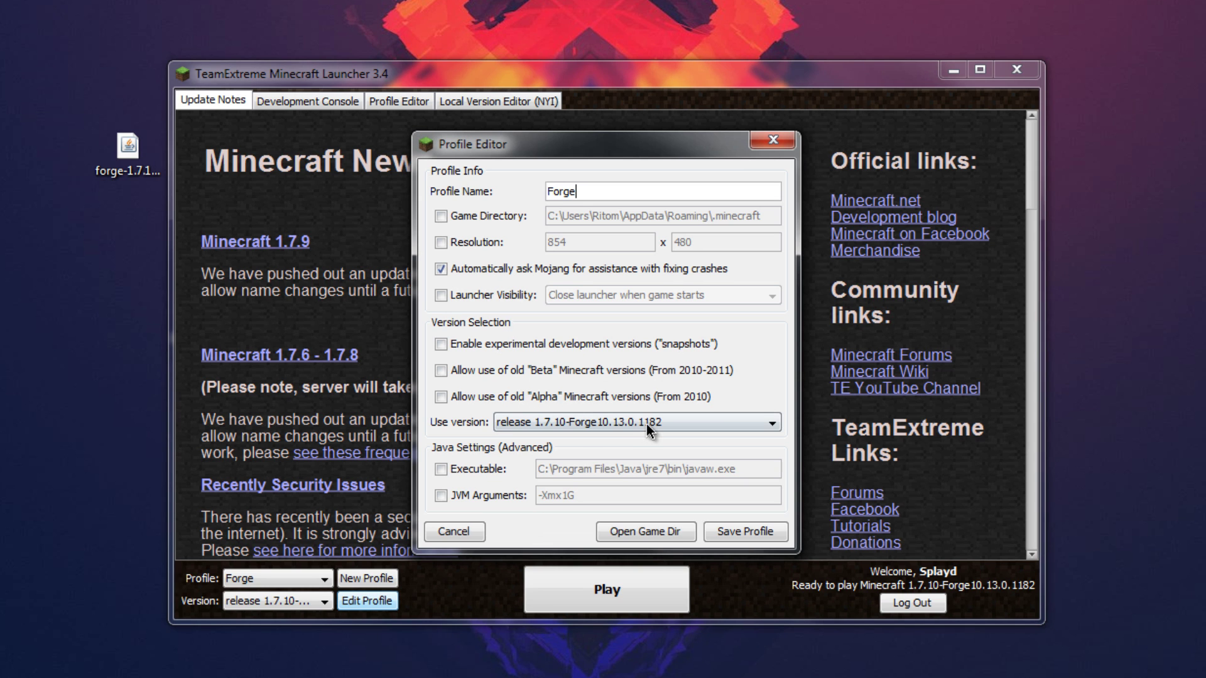
click(647, 423)
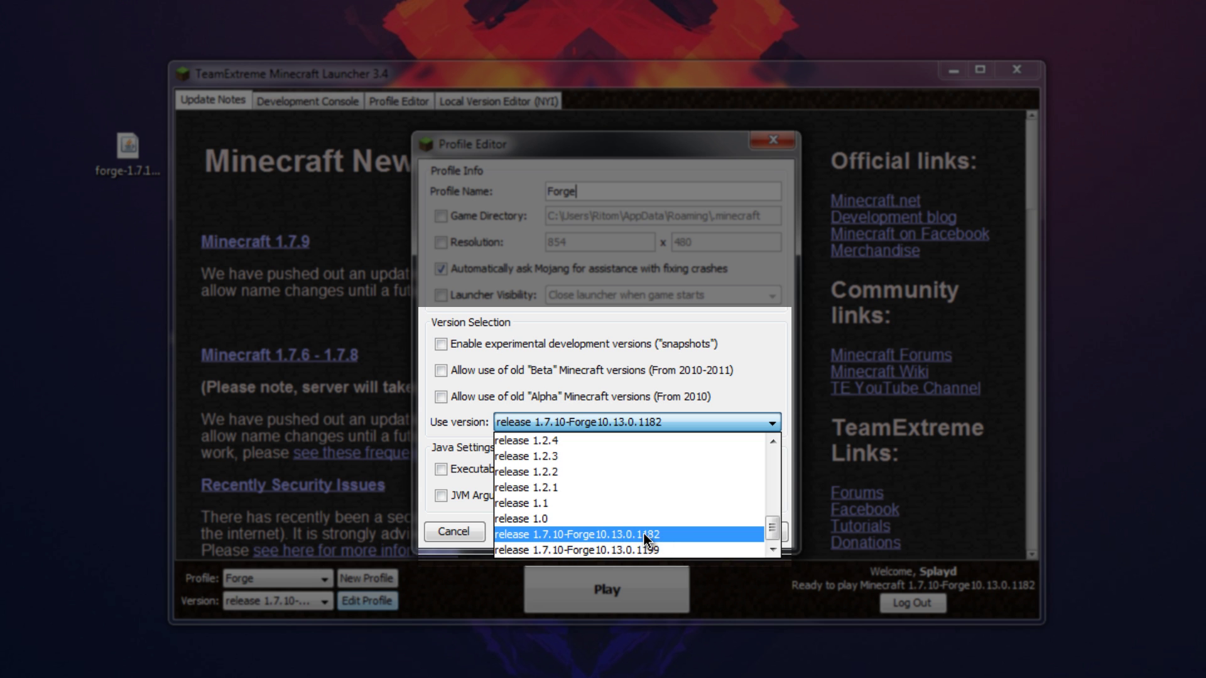
click(664, 535)
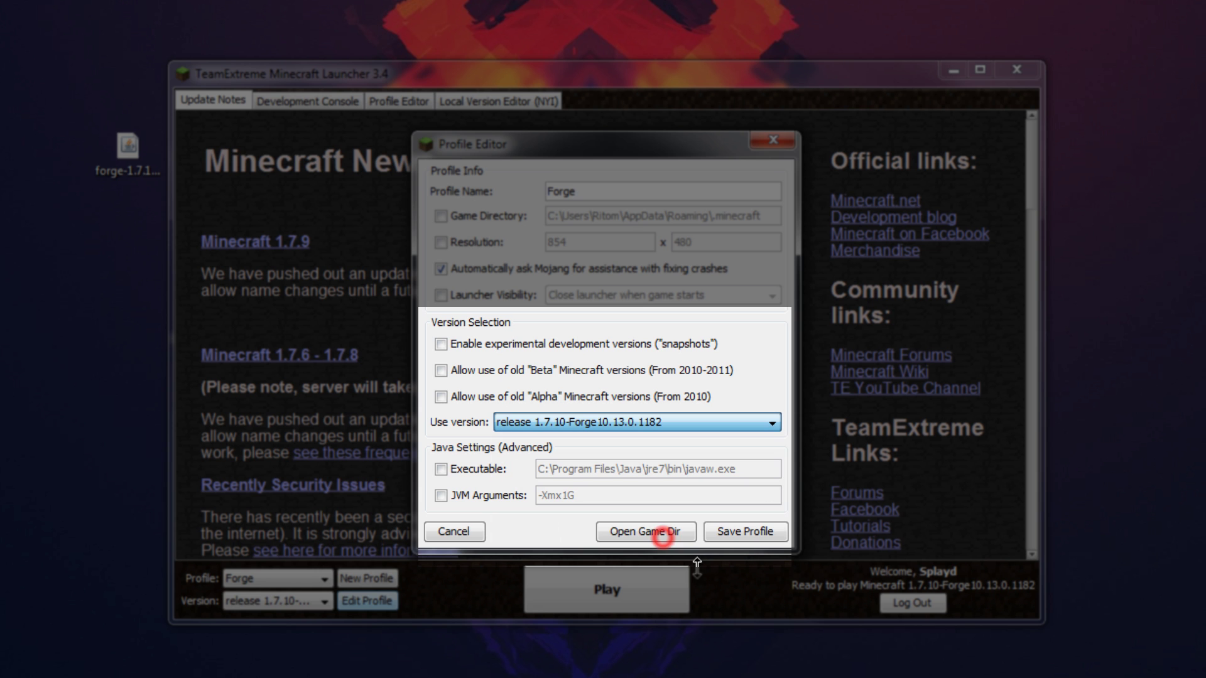
click(740, 534)
Start Minecraft with the Forge profile and browse the shader packs listed in the game's Shaders options
click(612, 593)
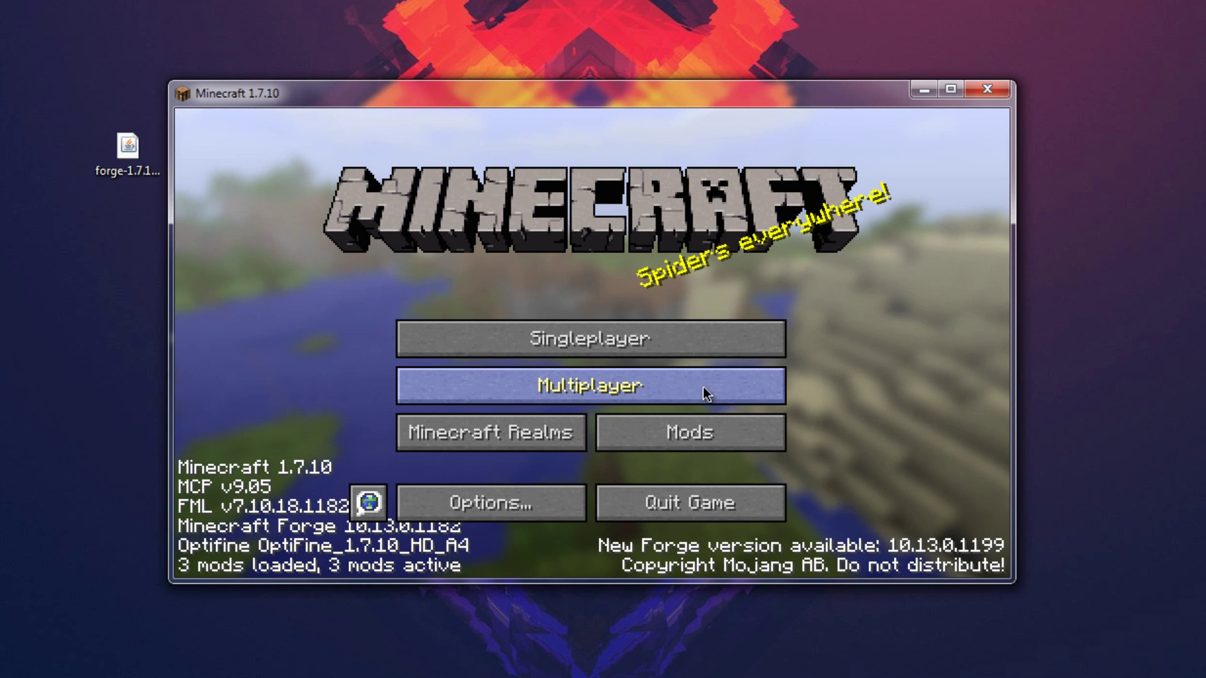
click(542, 509)
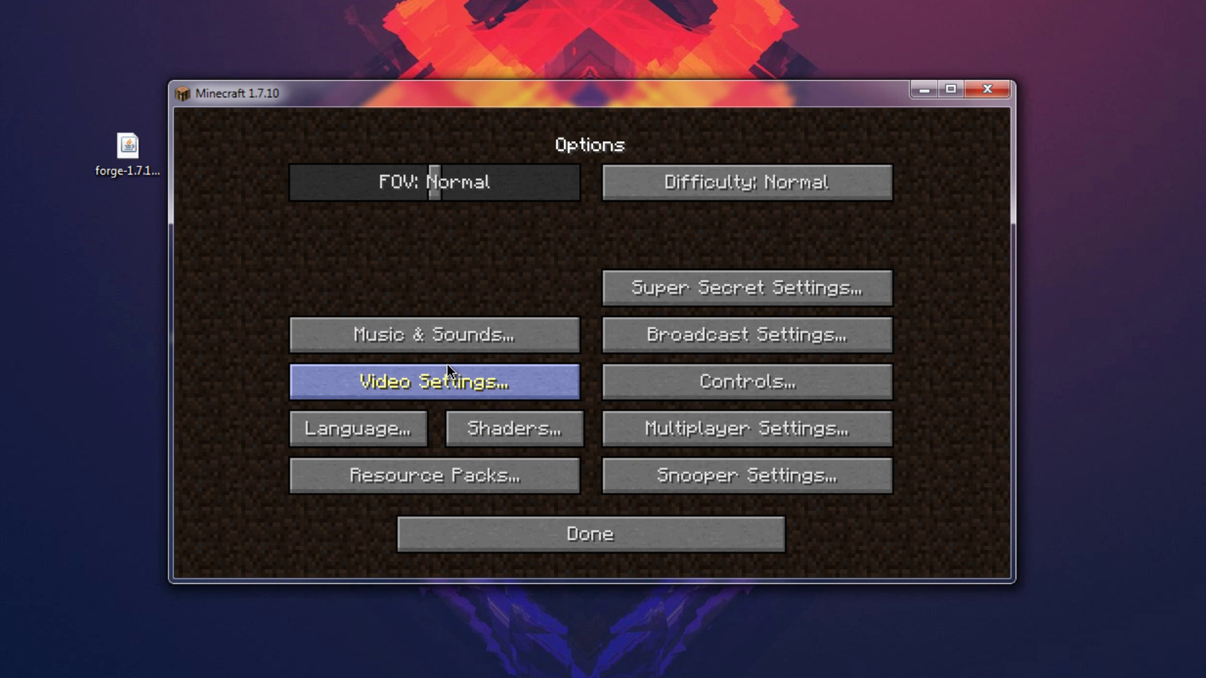
click(508, 432)
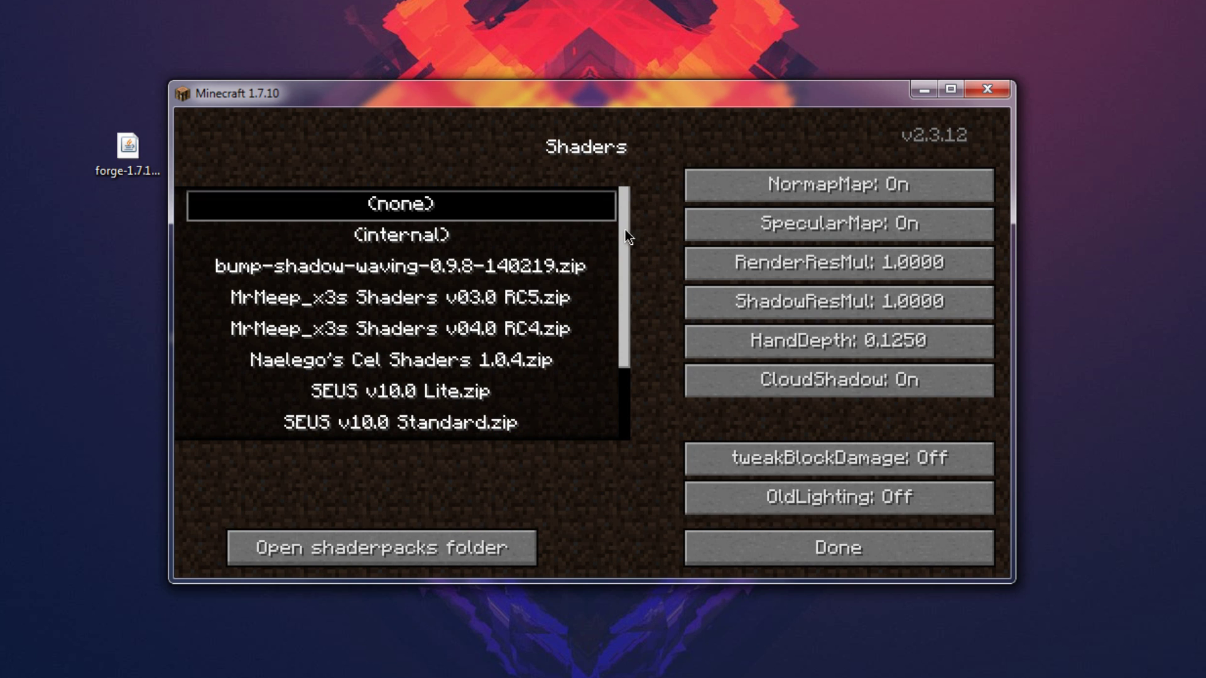
drag(608, 325, 621, 353)
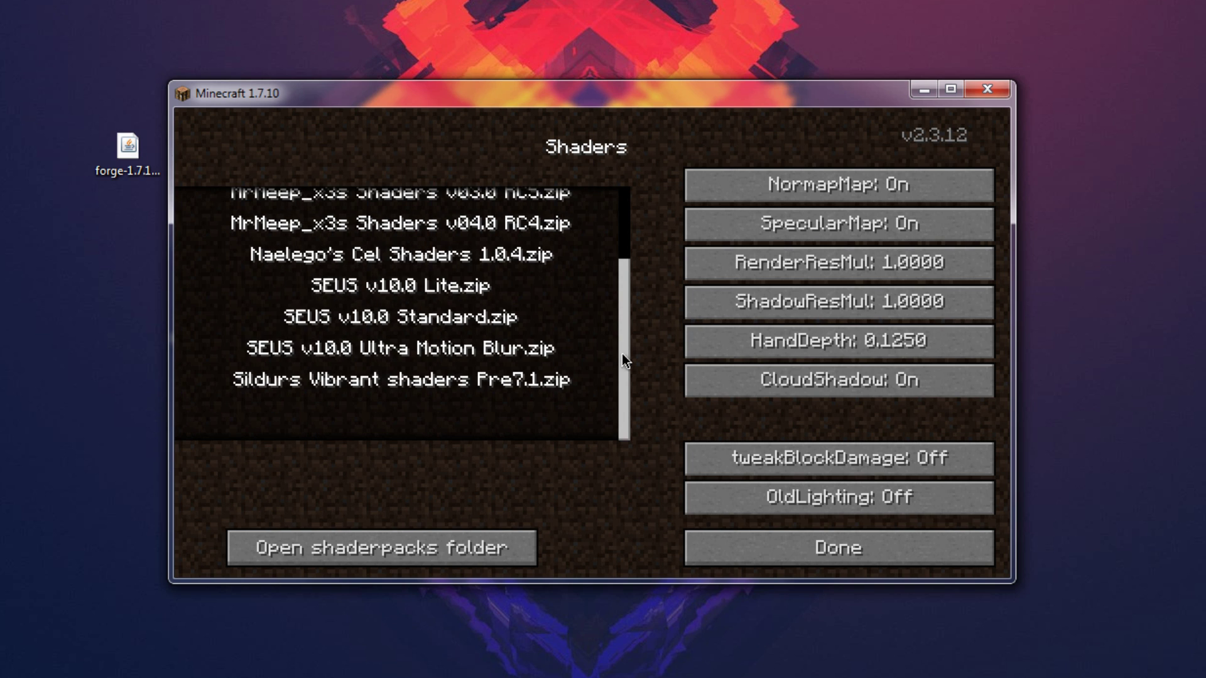
Load the SEUS v10.0 Standard.zip shader pack and check the CloudShadow and tweakBlockDamage options in the Shaders settings
click(405, 318)
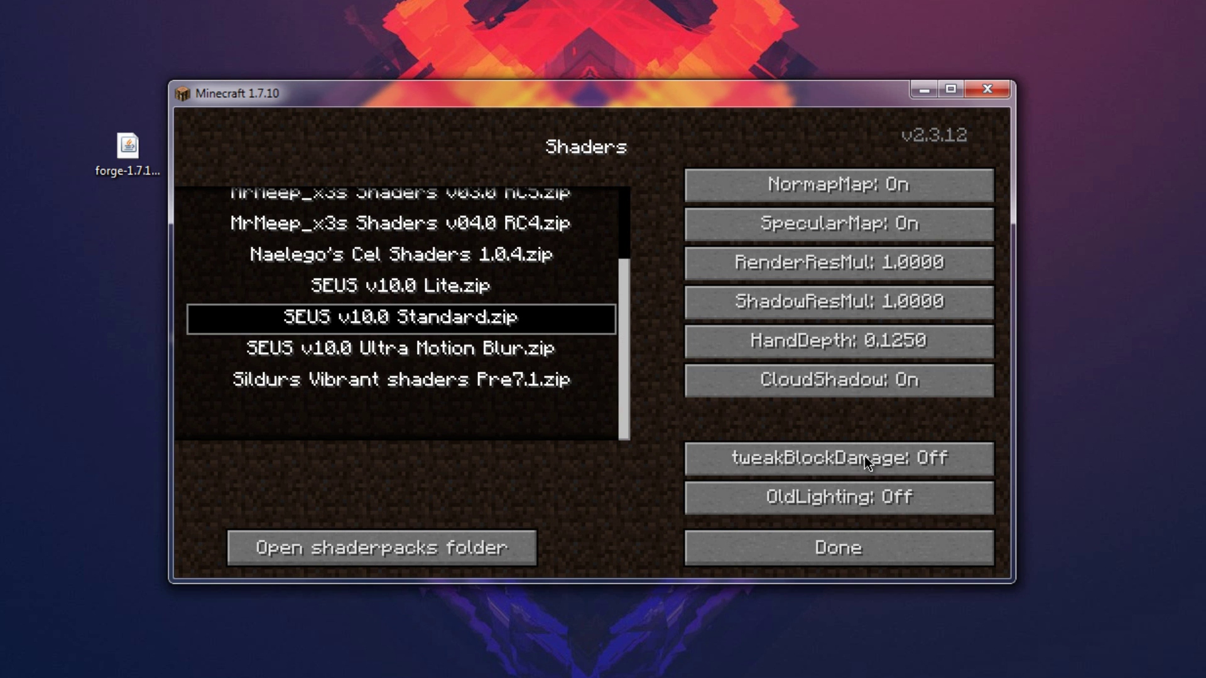
click(771, 552)
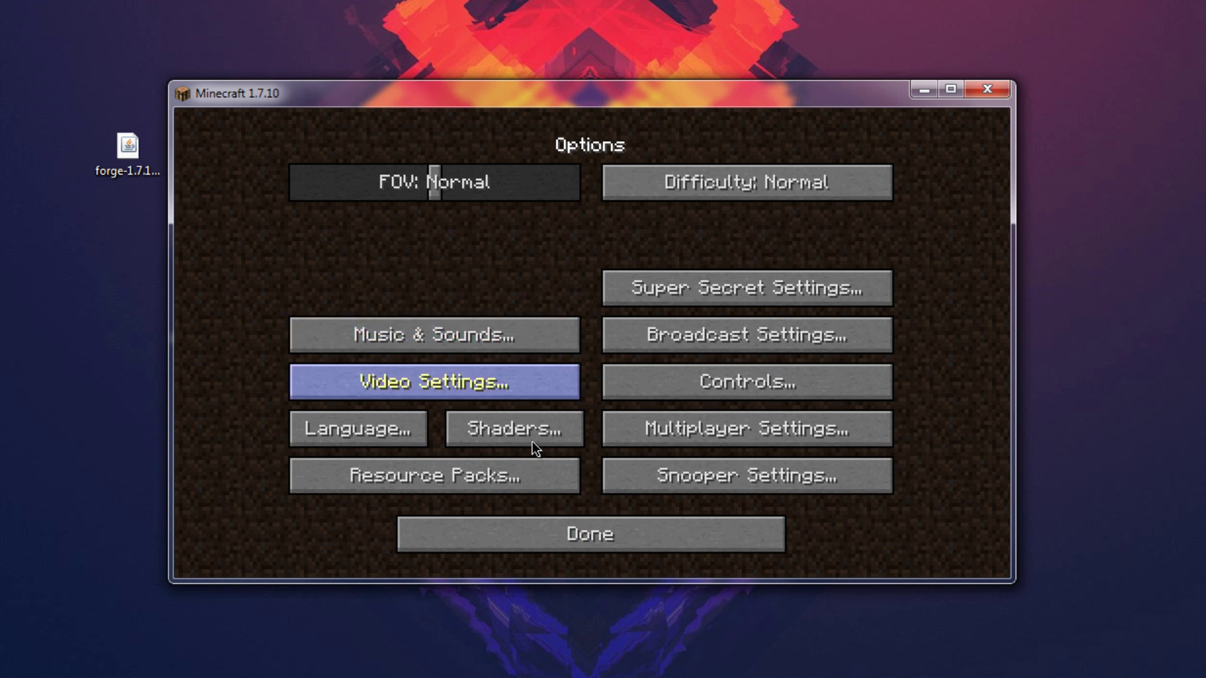
click(533, 440)
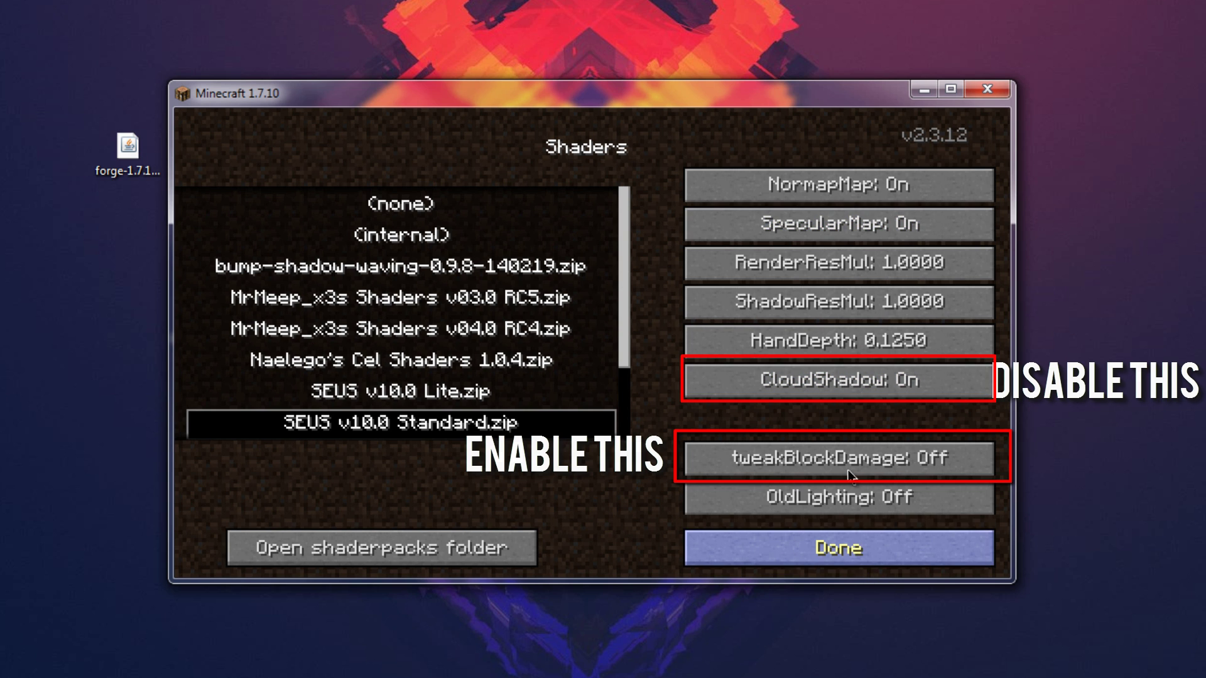
click(813, 556)
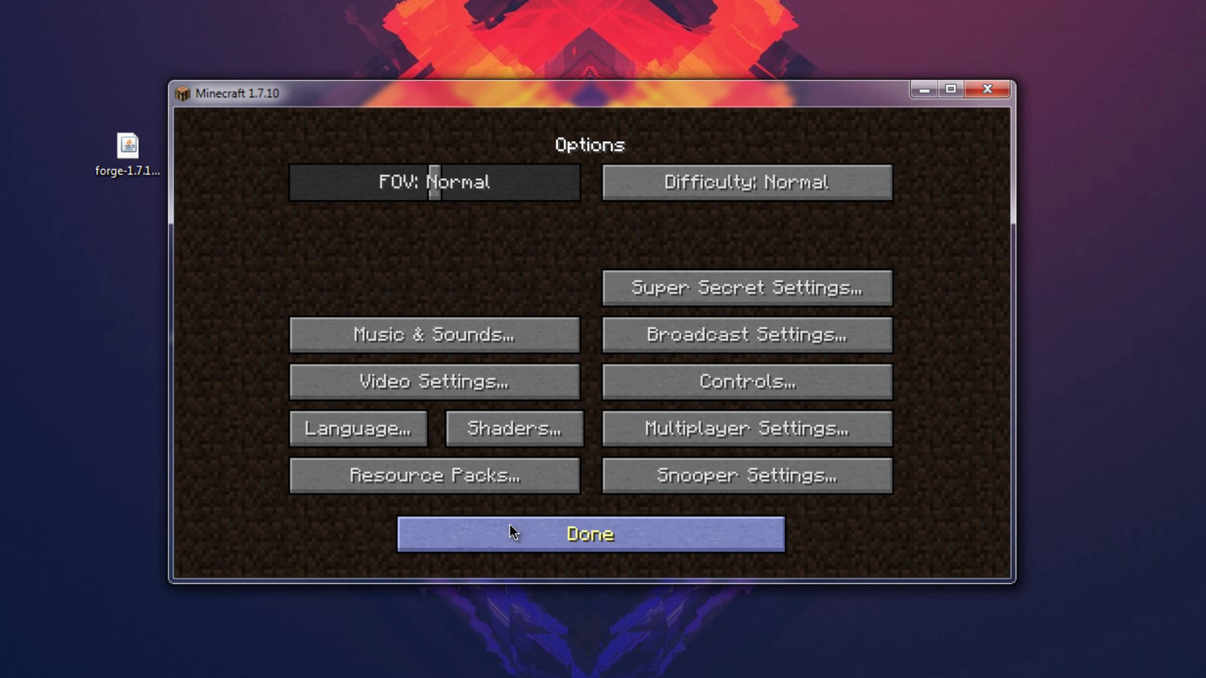
Review the game's Video Settings without changing them and return to the main menu
click(435, 376)
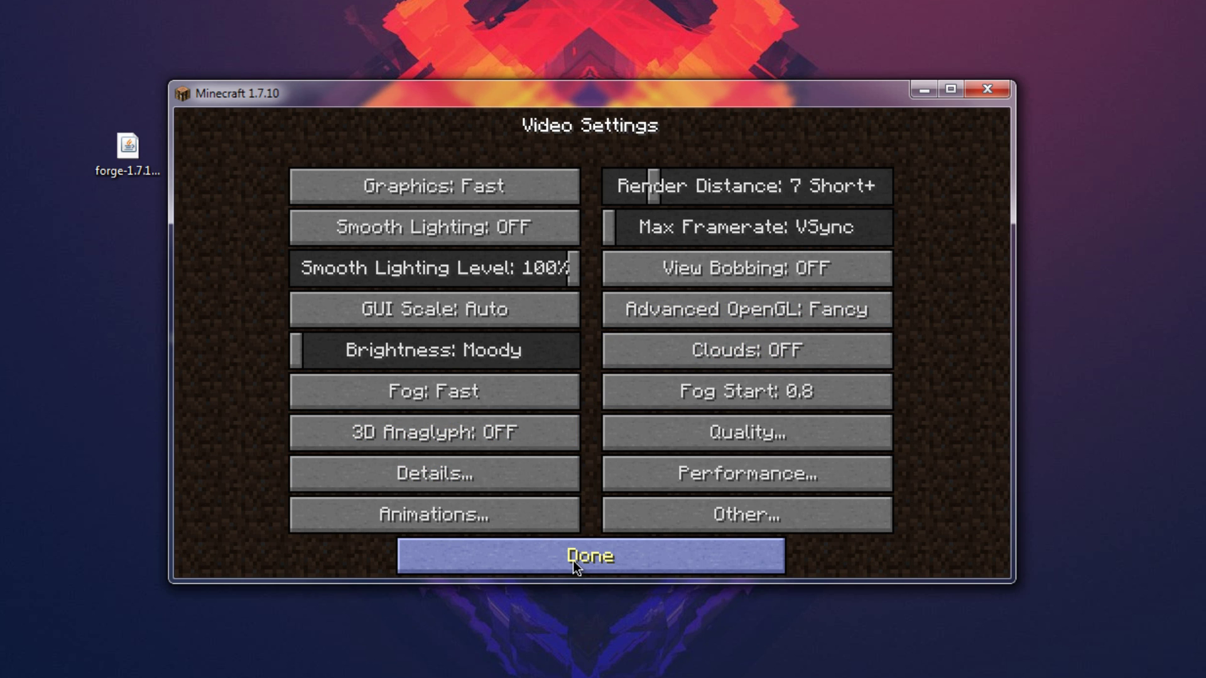
click(557, 563)
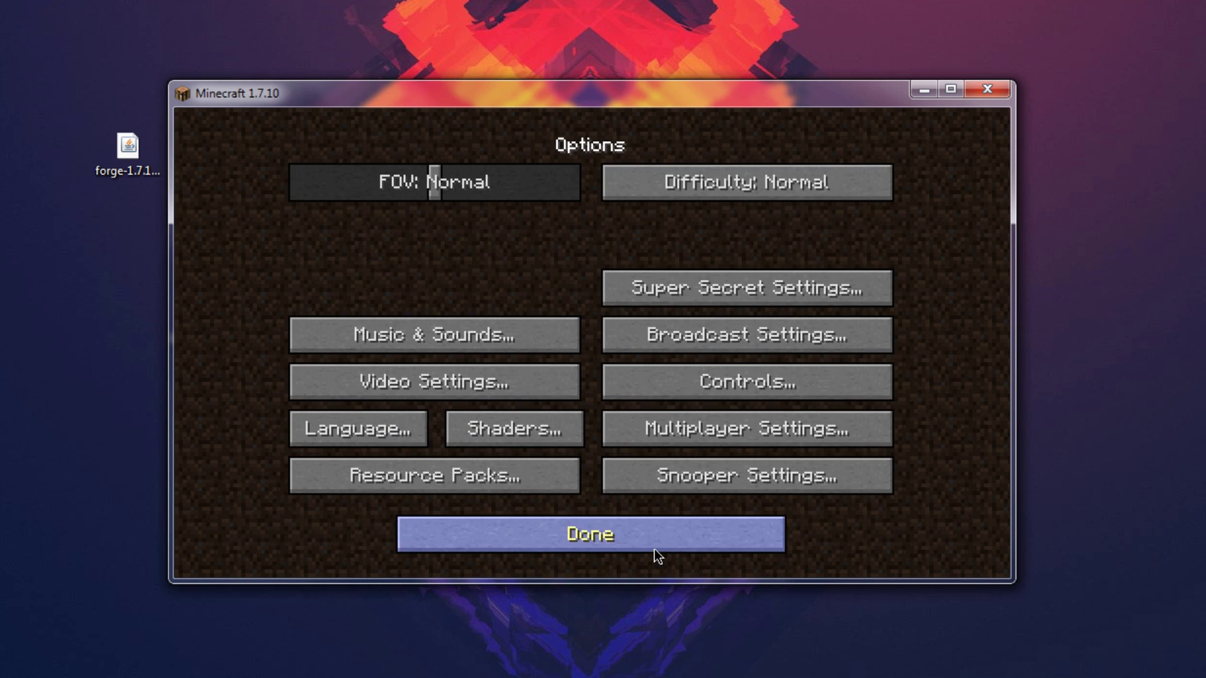
click(544, 550)
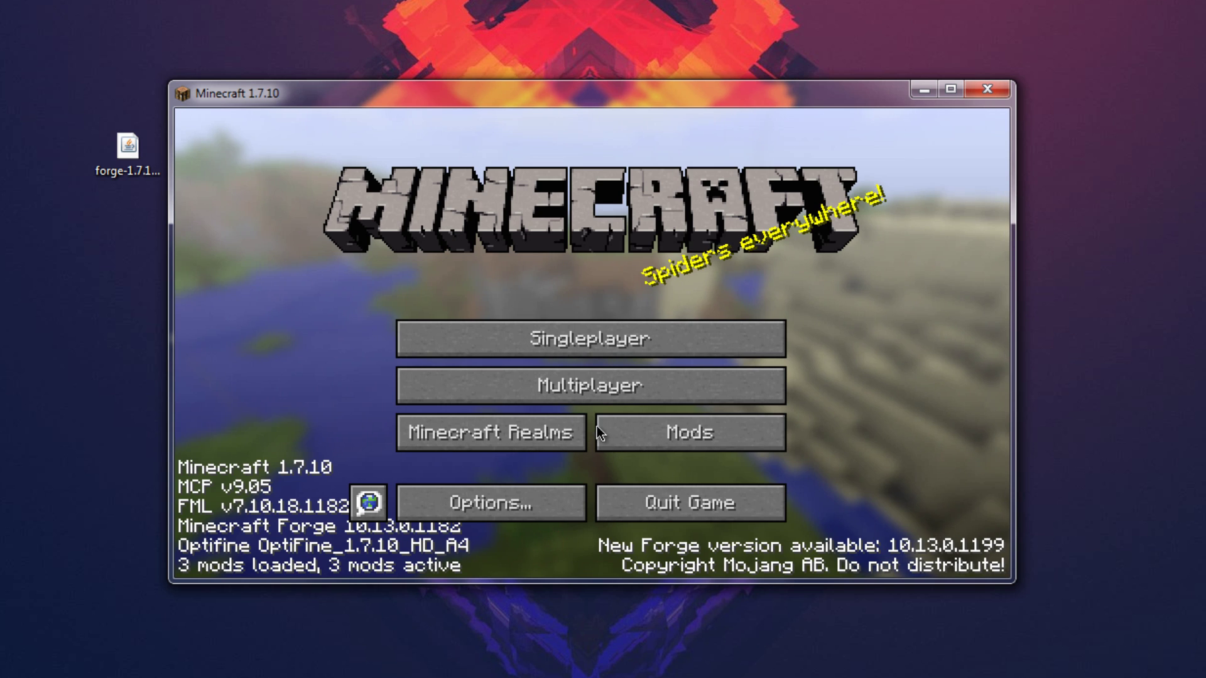
Load the singleplayer world New World and switch to the sword in the hotbar
click(575, 340)
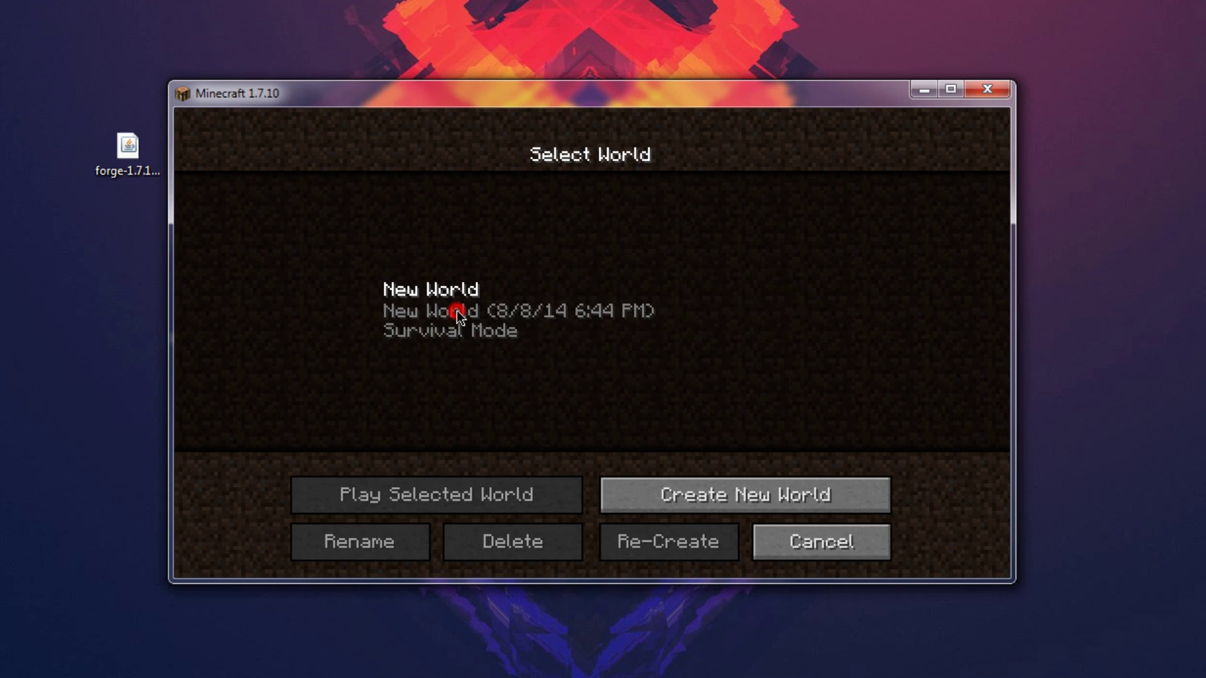
click(458, 310)
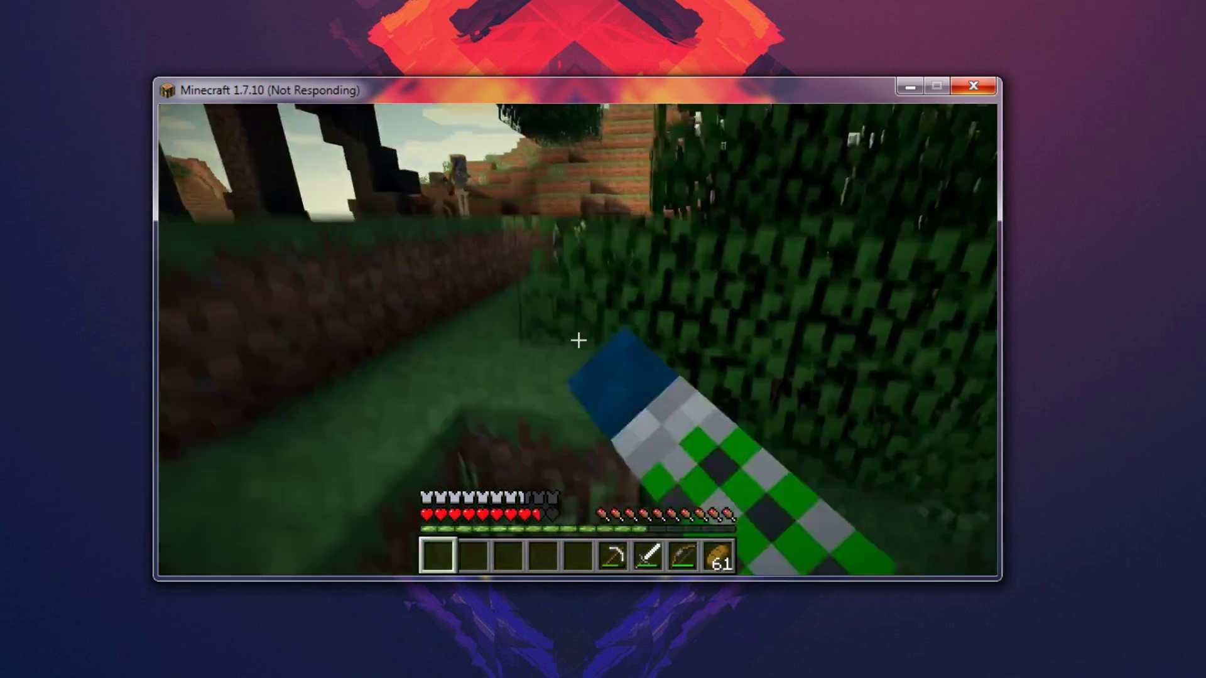
scroll(579, 339, down, 6)
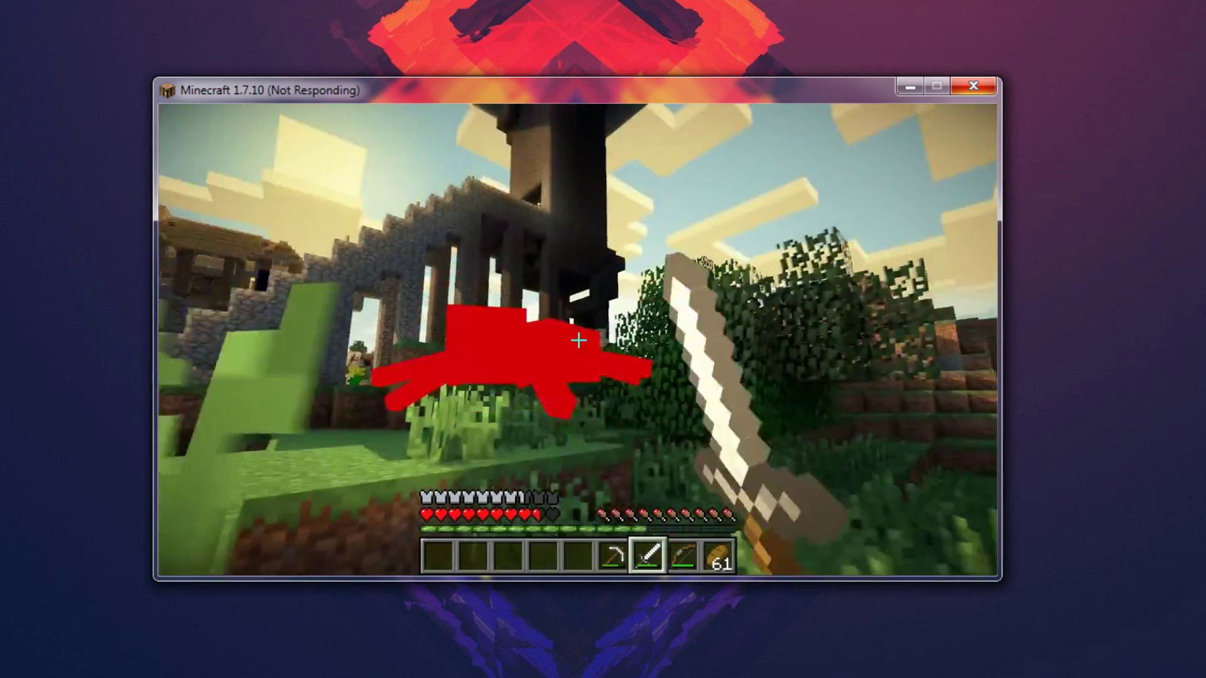